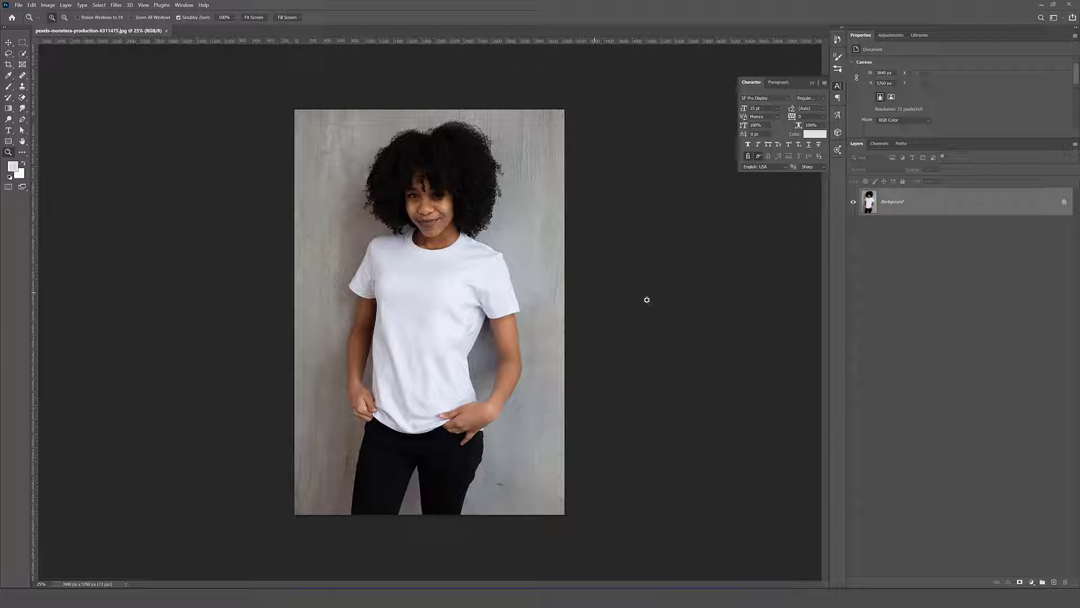
Select the woman's hair, shirt, trousers and the arm on the image's left side with the Quick Selection tool
{"action": "left_click", "coordinate": [22, 54]}
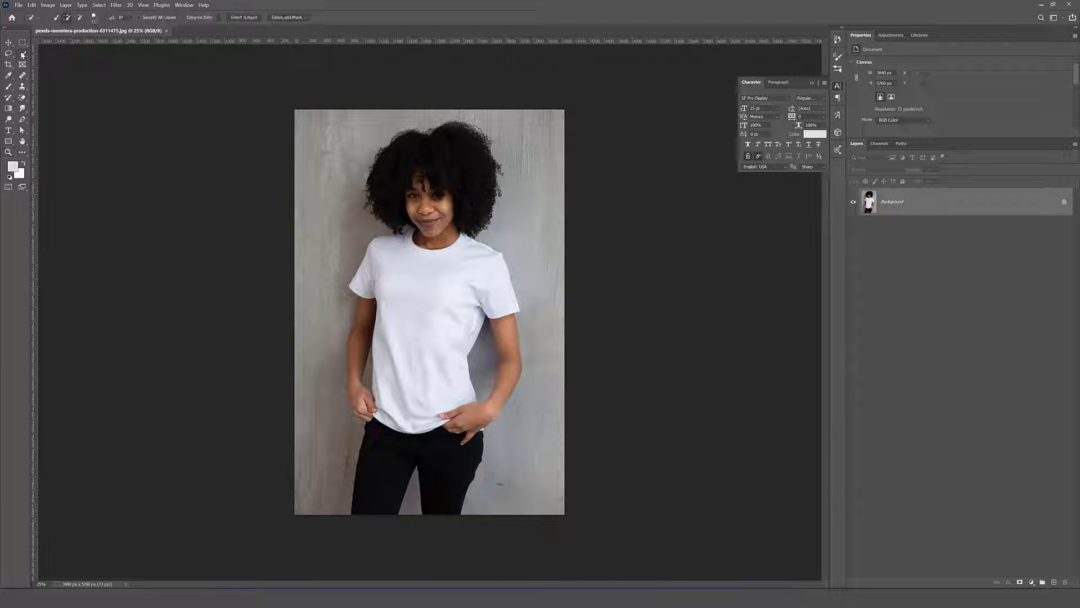
{"action": "left_click", "coordinate": [440, 151]}
{"action": "key", "text": "ctrl+plus"}
{"action": "left_click_drag", "start_coordinate": [426, 256], "coordinate": [390, 527]}
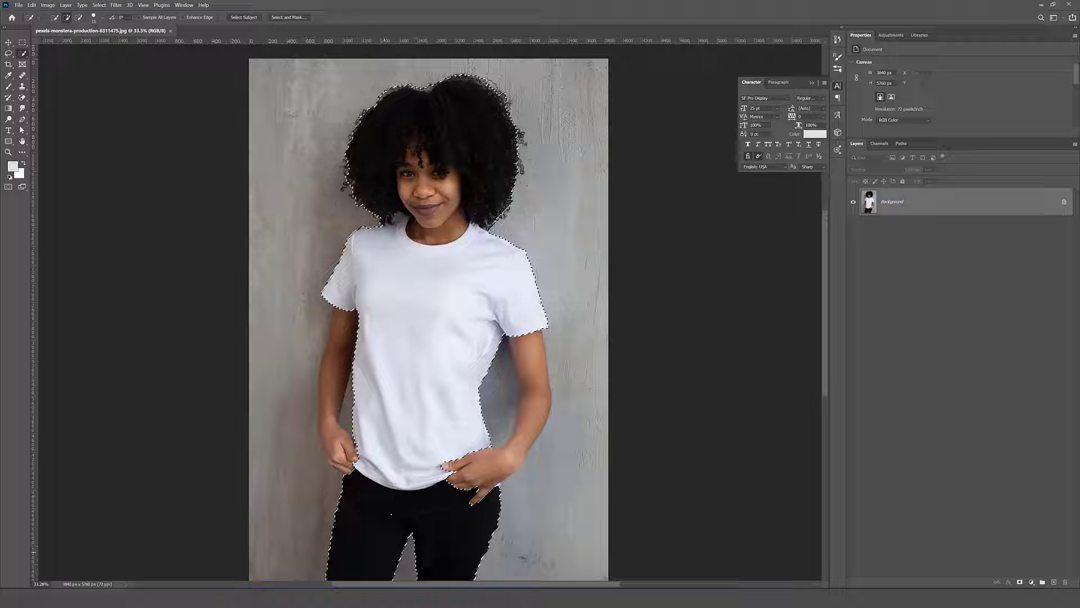
{"action": "left_click_drag", "start_coordinate": [342, 456], "coordinate": [338, 325]}
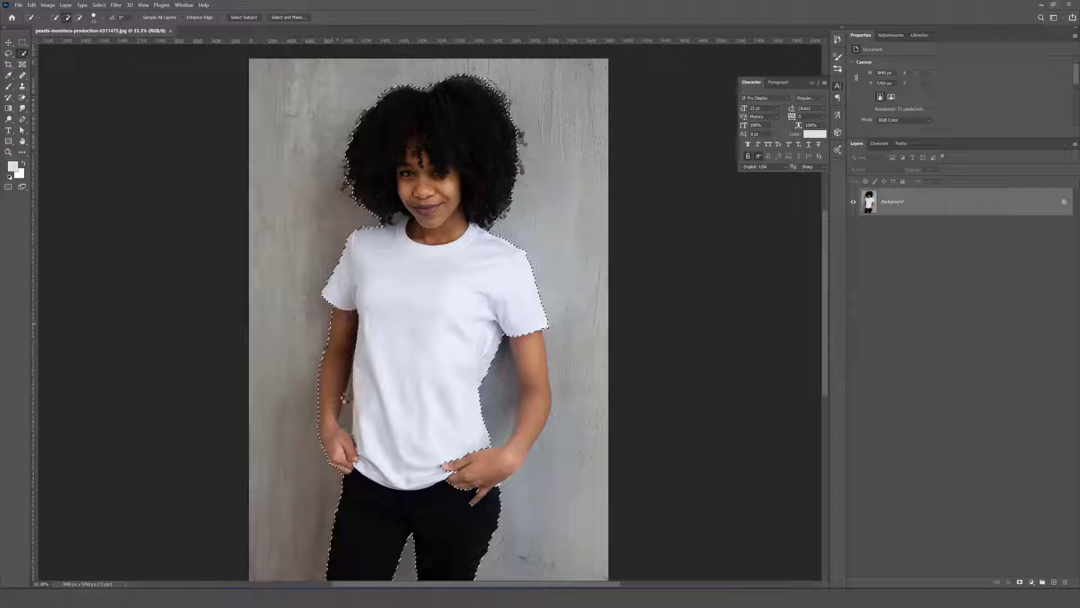
Add the arm on the image's right side to the selection and exclude the background gaps between both arms and the shirt
{"action": "left_click_drag", "start_coordinate": [350, 389], "coordinate": [349, 403], "text": "alt"}
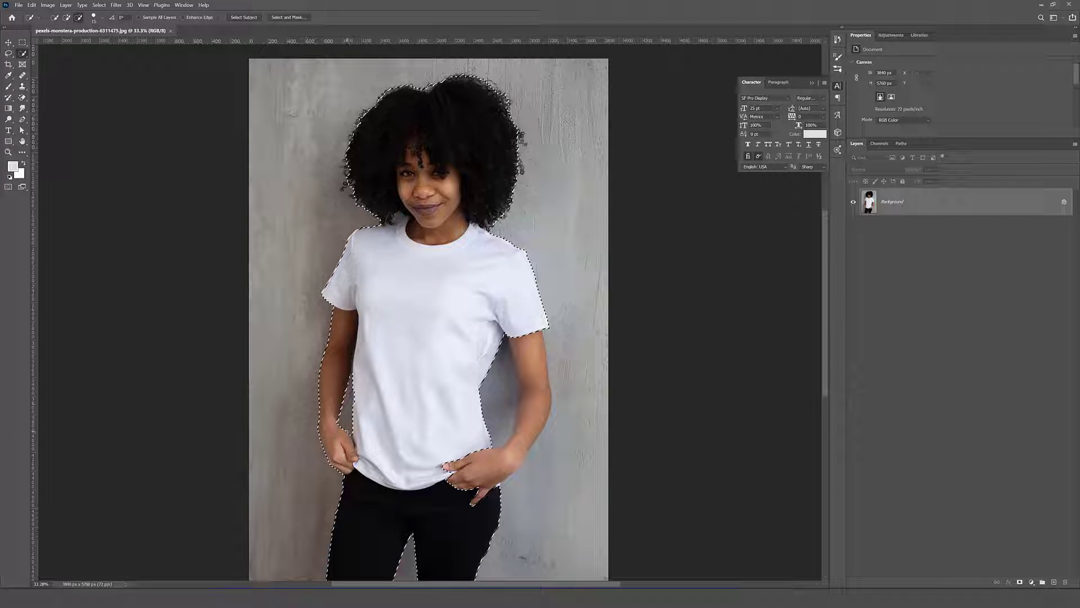
{"action": "mouse_move", "coordinate": [496, 408]}
{"action": "left_mouse_down", "text": "alt"}
{"action": "mouse_move", "coordinate": [511, 362]}
{"action": "mouse_move", "coordinate": [532, 405]}
{"action": "left_mouse_up", "text": "alt"}
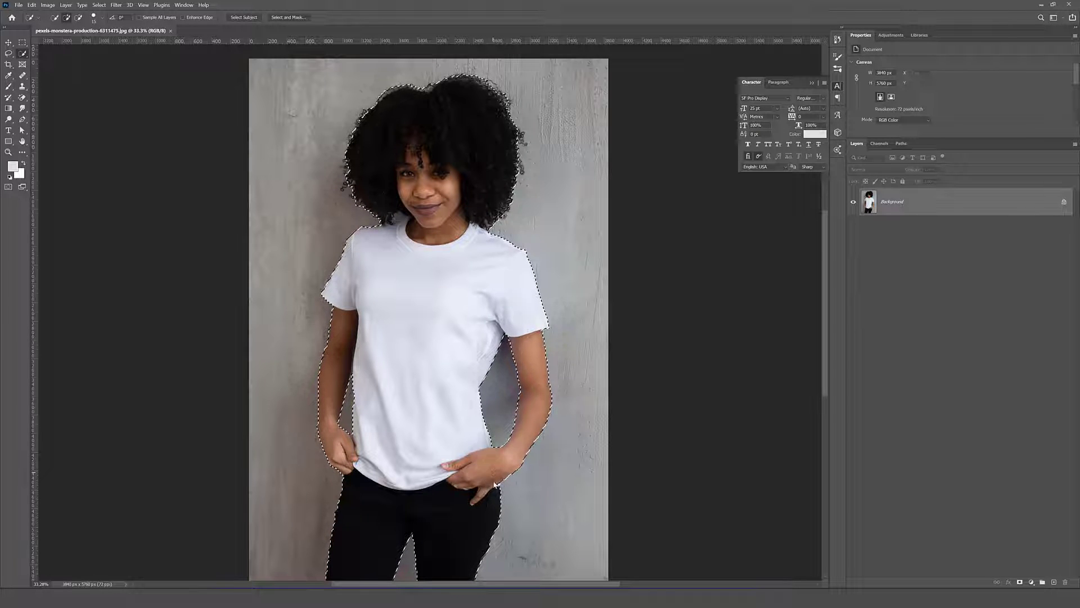
{"action": "scroll", "coordinate": [498, 493], "scroll_direction": "up", "scroll_amount": 3}
{"action": "scroll", "coordinate": [499, 494], "scroll_direction": "up", "scroll_amount": 5}
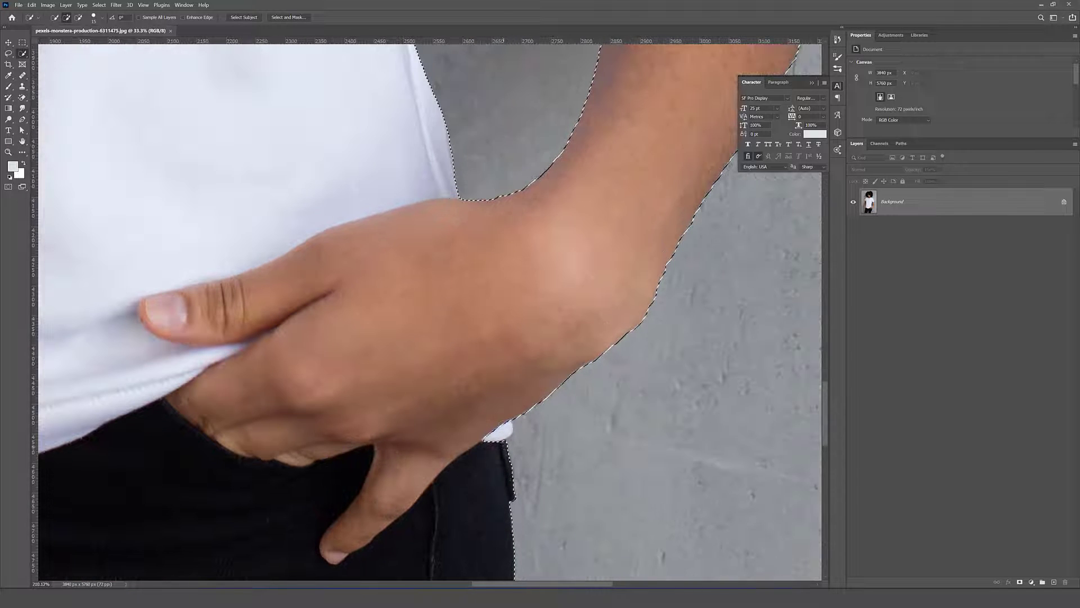
{"action": "scroll", "coordinate": [508, 433], "scroll_direction": "down", "scroll_amount": 5}
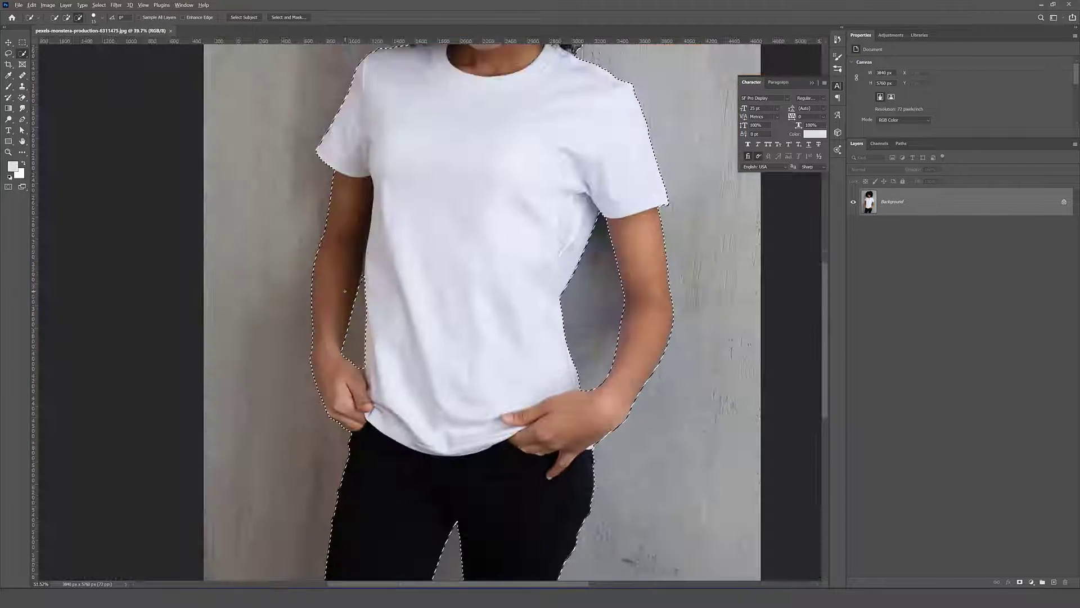
Subtract the rest of the narrow background gap between the shirt and the arm on the image's left side
{"action": "scroll", "coordinate": [344, 291], "scroll_direction": "up", "scroll_amount": 5}
{"action": "left_click_drag", "start_coordinate": [395, 246], "coordinate": [404, 198]}
{"action": "left_click", "coordinate": [405, 192]}
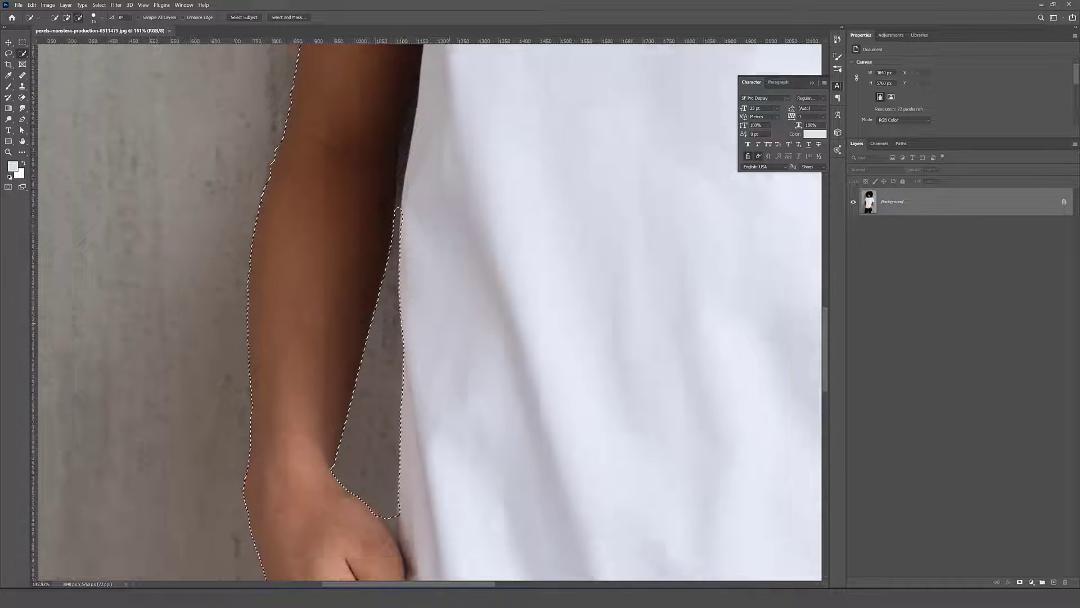
{"action": "scroll", "coordinate": [401, 338], "scroll_direction": "down", "scroll_amount": 3}
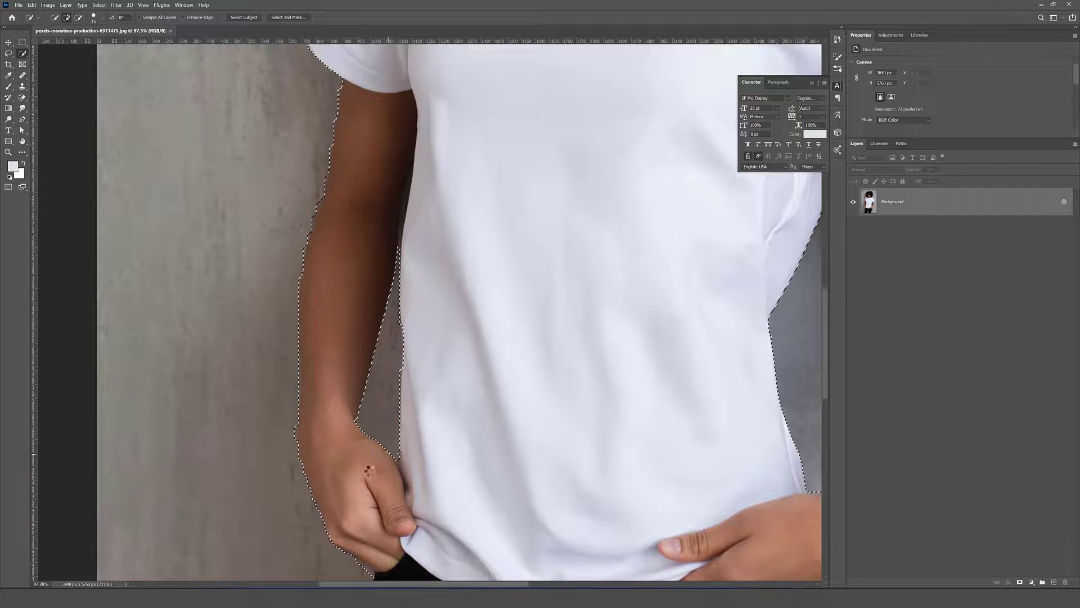
{"action": "scroll", "coordinate": [382, 366], "scroll_direction": "down", "scroll_amount": 4}
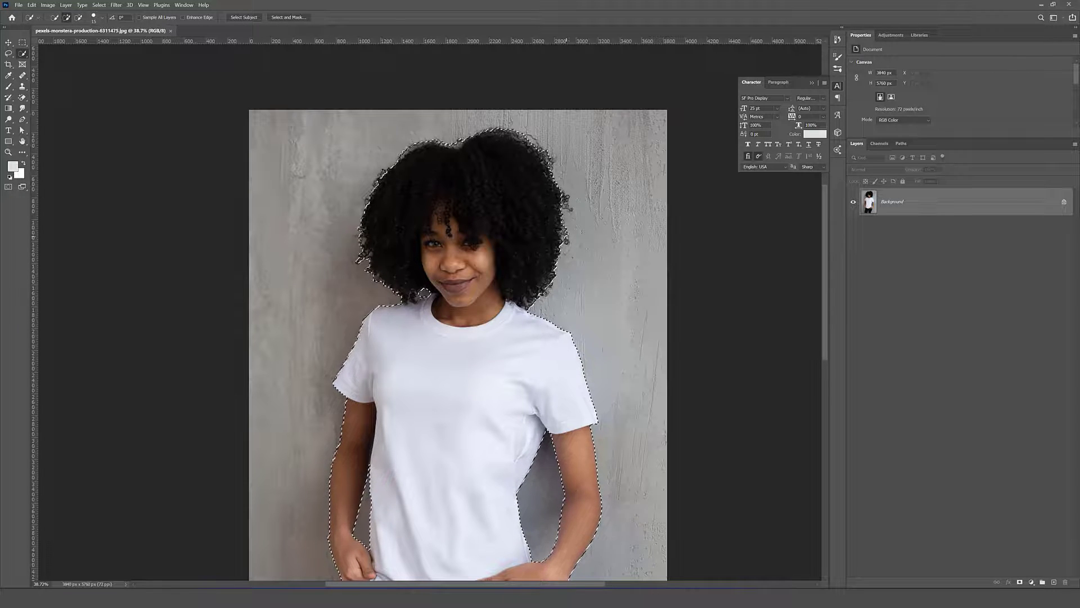
{"action": "scroll", "coordinate": [460, 375], "scroll_direction": "down", "scroll_amount": 5}
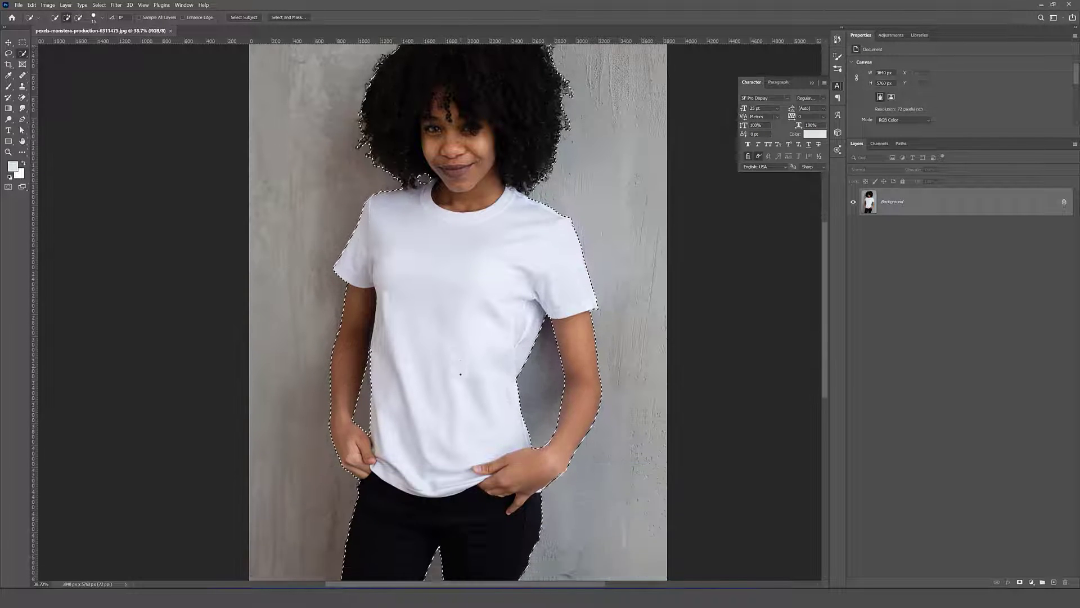
{"action": "key", "text": "ctrl+0"}
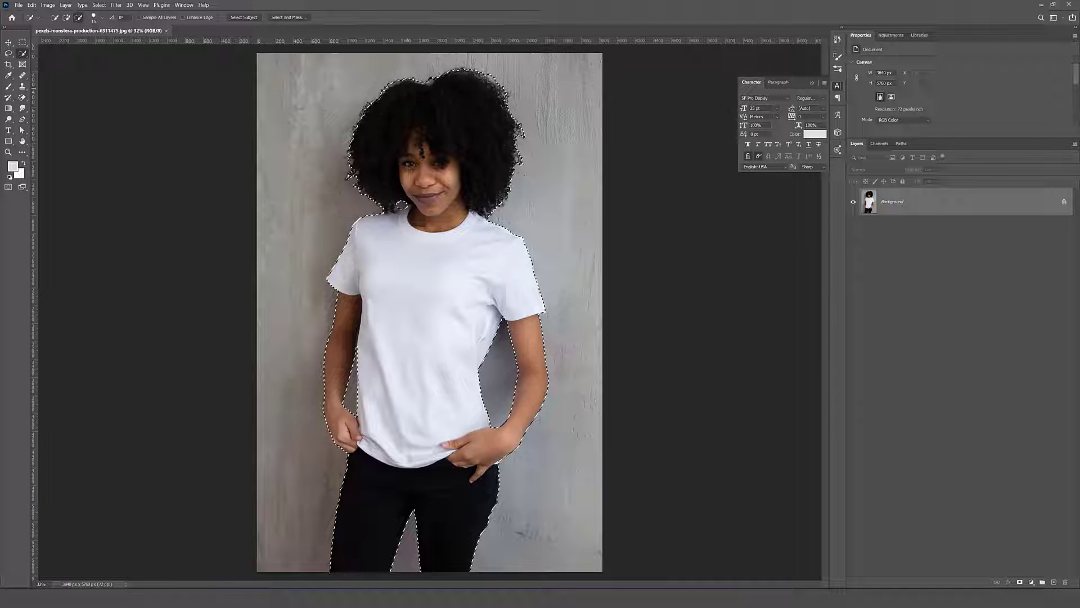
Open the selection in Select and Mask and apply Refine Hair to the curly hair edges
{"action": "left_click", "coordinate": [288, 17]}
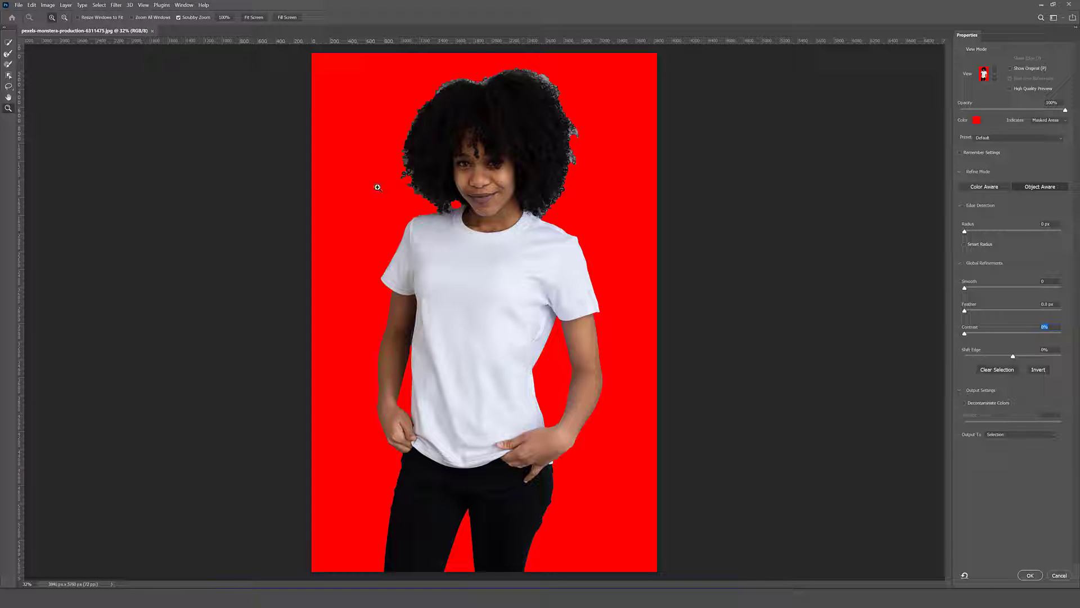
{"action": "left_click", "coordinate": [9, 65]}
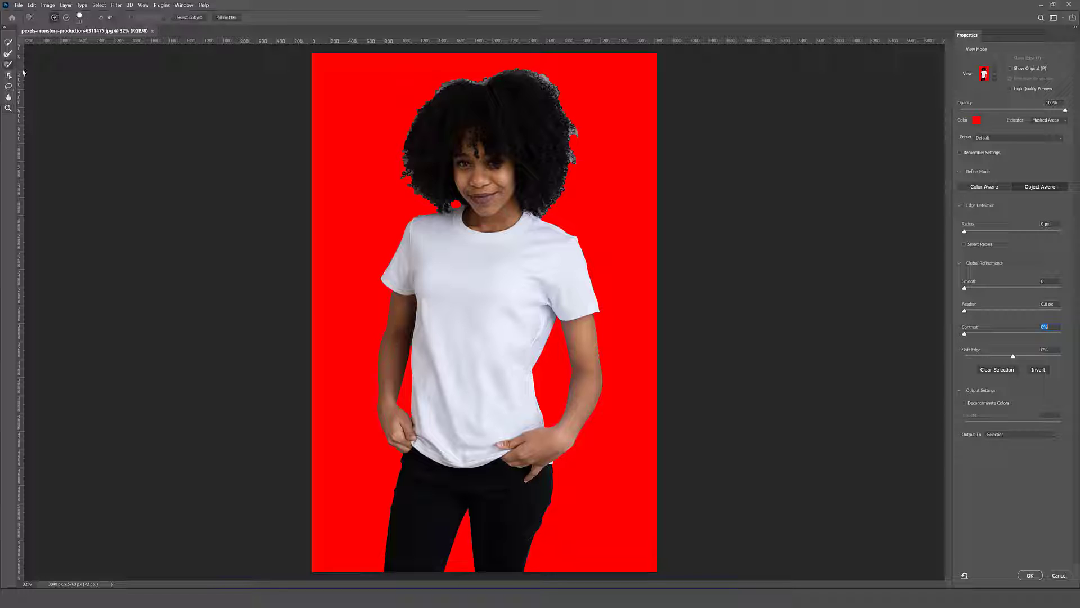
{"action": "left_click", "coordinate": [234, 20]}
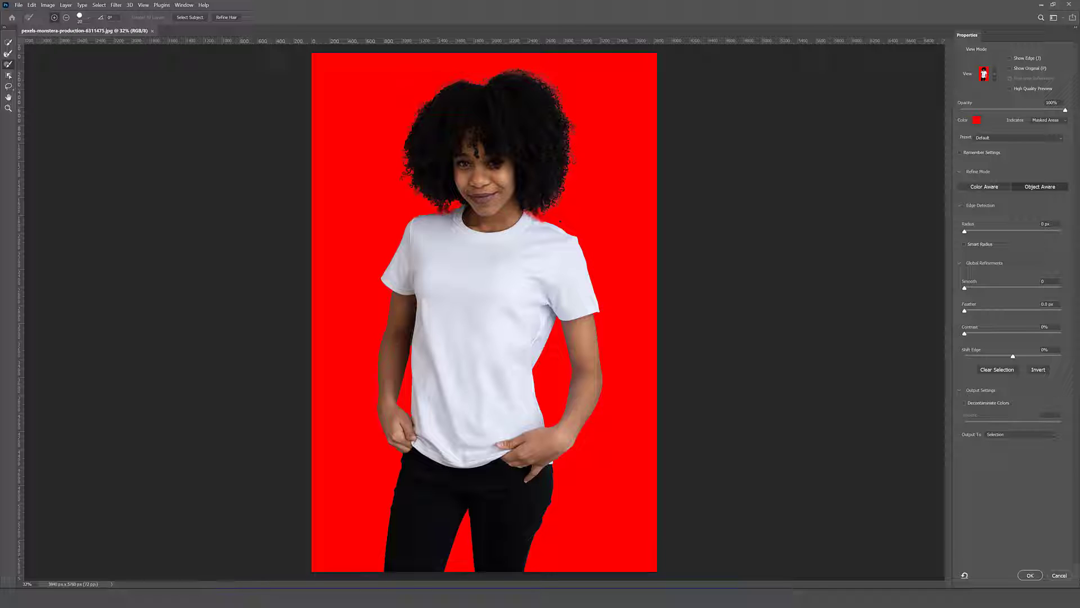
Paint the faded curls and shirt shoulder edges beneath both sides of the hair back into the mask with the Brush tool
{"action": "left_click", "coordinate": [9, 108]}
{"action": "left_click", "coordinate": [441, 209]}
{"action": "left_click", "coordinate": [439, 209]}
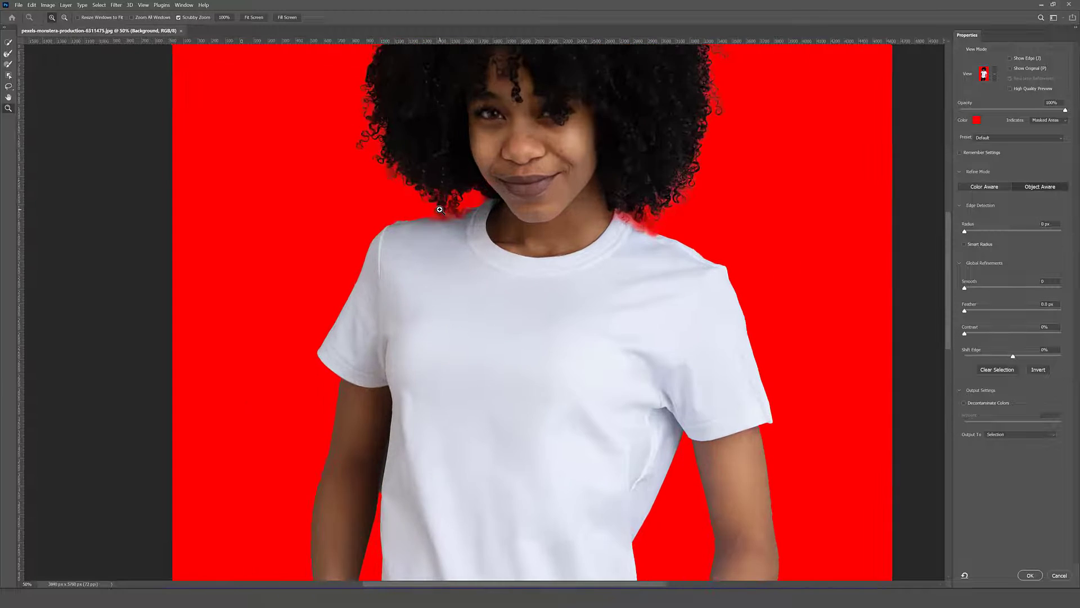
{"action": "left_click", "coordinate": [439, 208]}
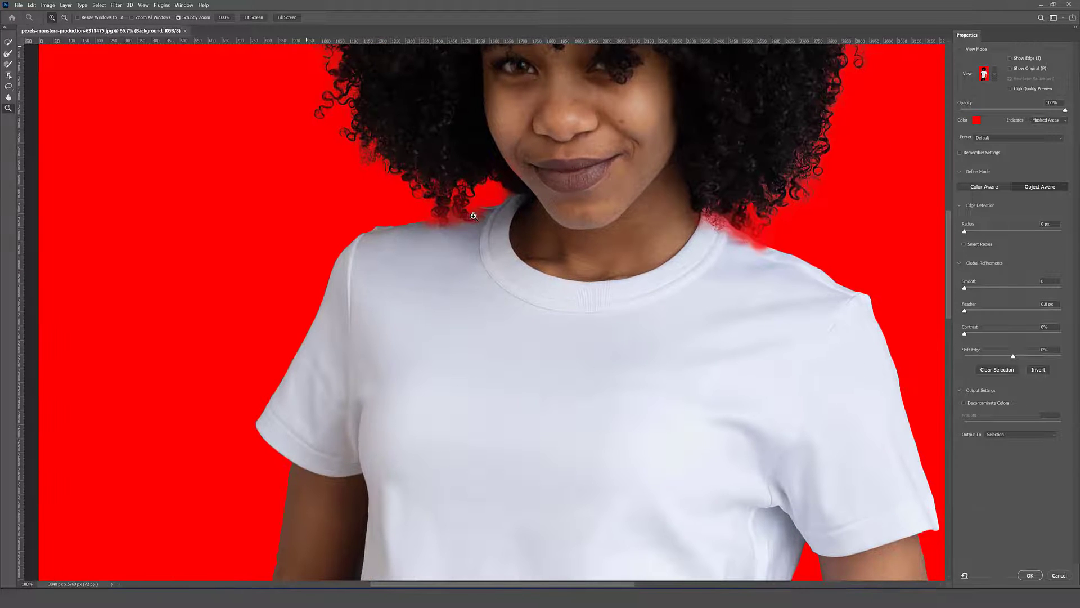
{"action": "left_click", "coordinate": [8, 64]}
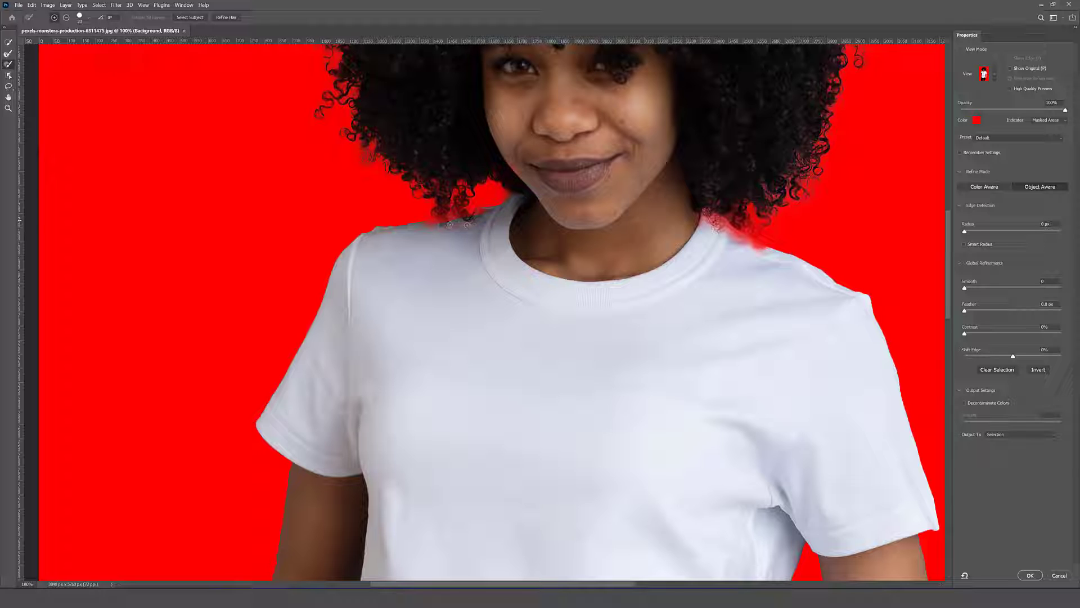
{"action": "mouse_move", "coordinate": [467, 225]}
{"action": "left_mouse_down"}
{"action": "mouse_move", "coordinate": [488, 212]}
{"action": "mouse_move", "coordinate": [453, 222]}
{"action": "left_mouse_up"}
{"action": "mouse_move", "coordinate": [437, 214]}
{"action": "left_mouse_down"}
{"action": "mouse_move", "coordinate": [446, 184]}
{"action": "mouse_move", "coordinate": [445, 201]}
{"action": "mouse_move", "coordinate": [465, 199]}
{"action": "mouse_move", "coordinate": [458, 213]}
{"action": "mouse_move", "coordinate": [468, 217]}
{"action": "mouse_move", "coordinate": [463, 192]}
{"action": "left_mouse_up"}
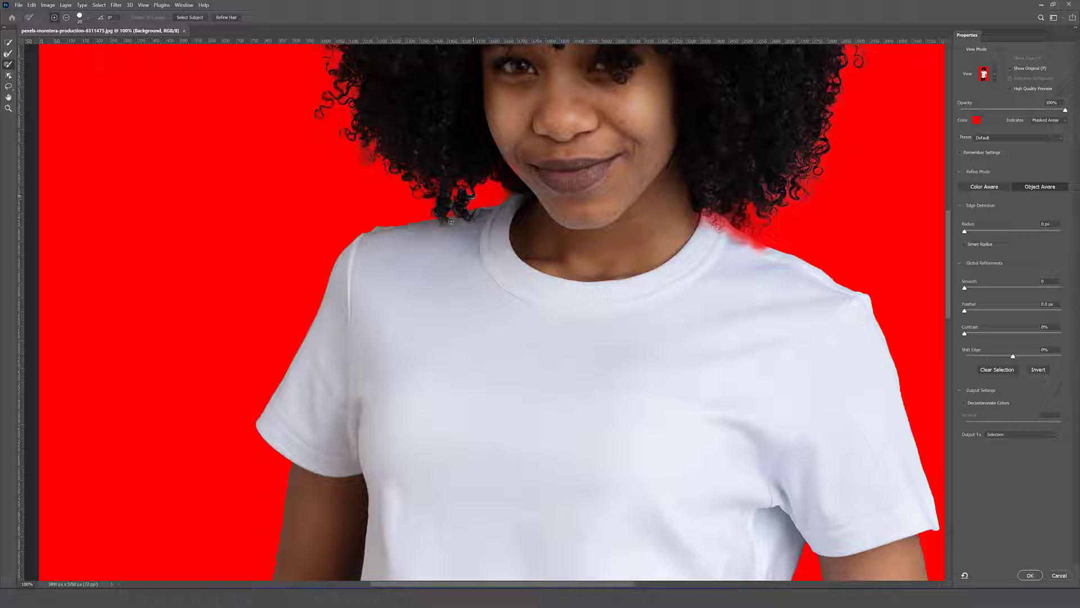
{"action": "mouse_move", "coordinate": [714, 218]}
{"action": "left_mouse_down"}
{"action": "mouse_move", "coordinate": [757, 246]}
{"action": "mouse_move", "coordinate": [694, 215]}
{"action": "mouse_move", "coordinate": [762, 252]}
{"action": "mouse_move", "coordinate": [732, 242]}
{"action": "left_mouse_up"}
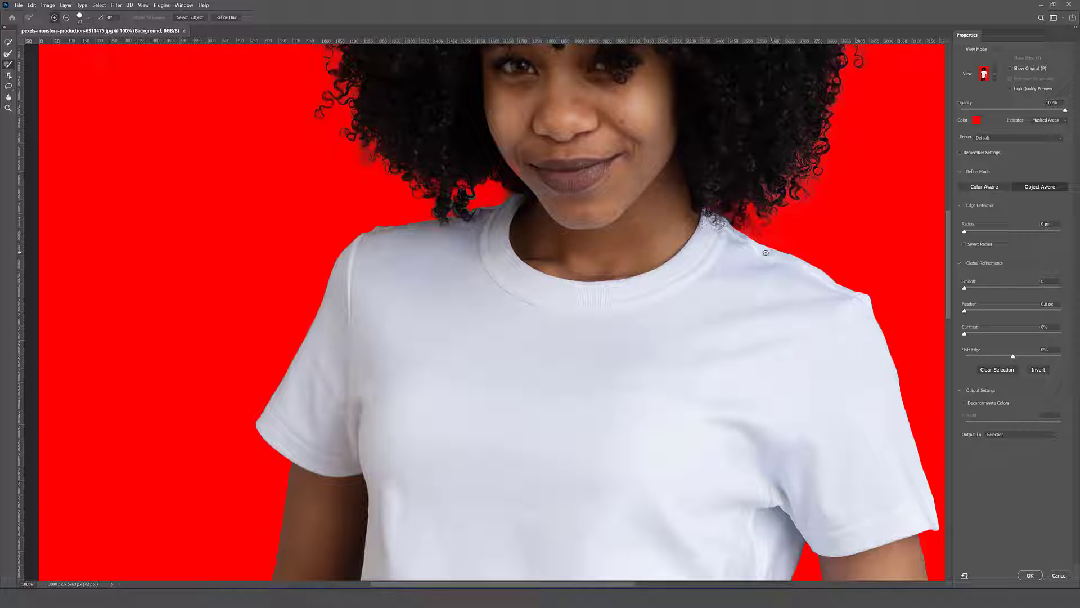
Brush away the background fringe along the outer edge of the arm on the image's left side in subtract mode
{"action": "scroll", "coordinate": [740, 203], "scroll_direction": "down", "scroll_amount": 5}
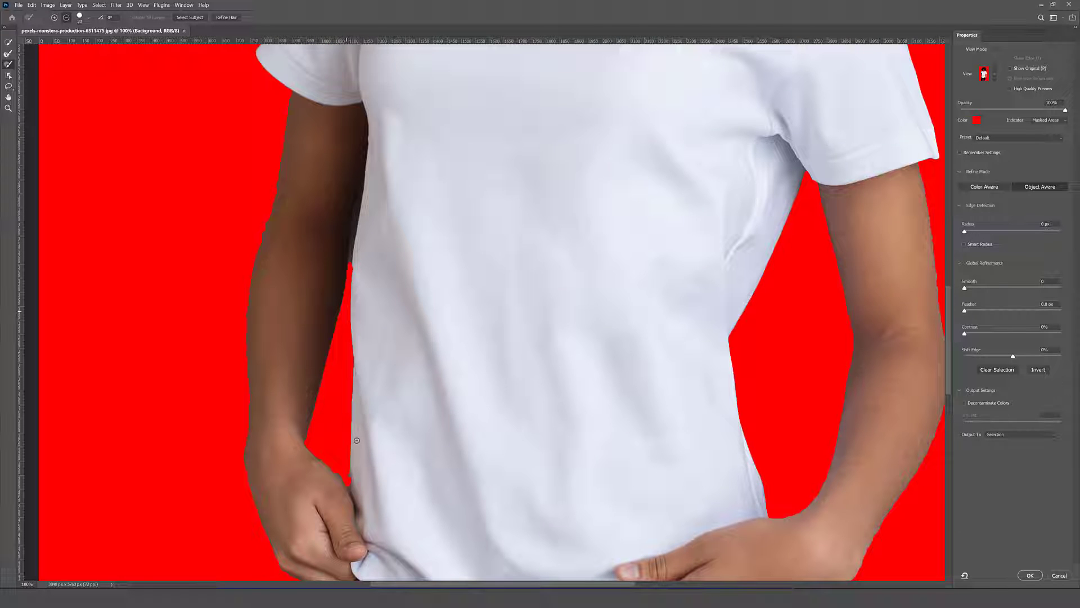
{"action": "scroll", "coordinate": [242, 273], "scroll_direction": "up", "scroll_amount": 5}
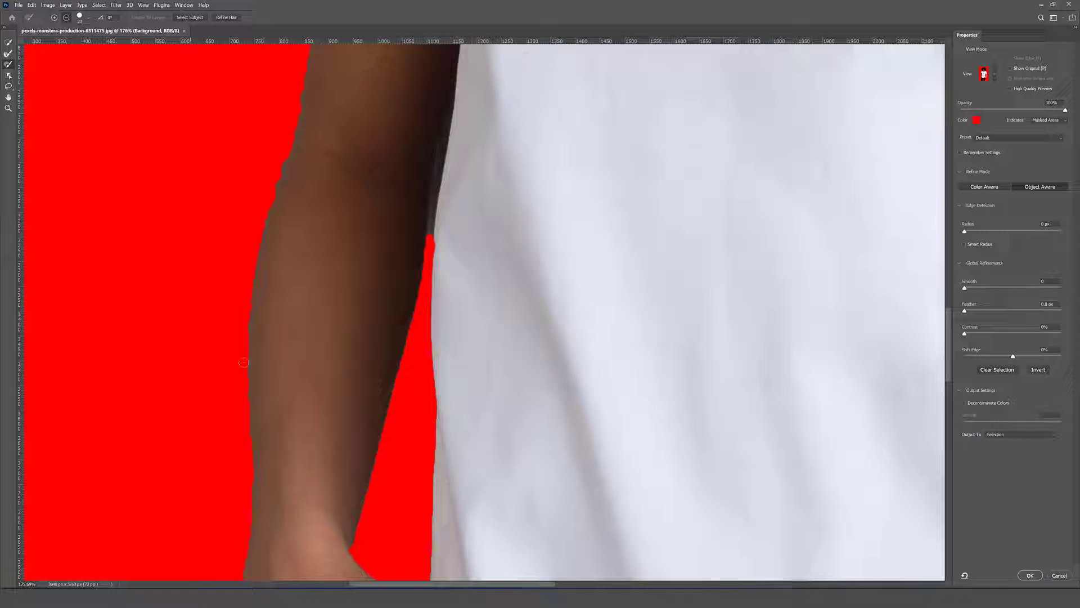
{"action": "scroll", "coordinate": [243, 377], "scroll_direction": "down", "scroll_amount": 3}
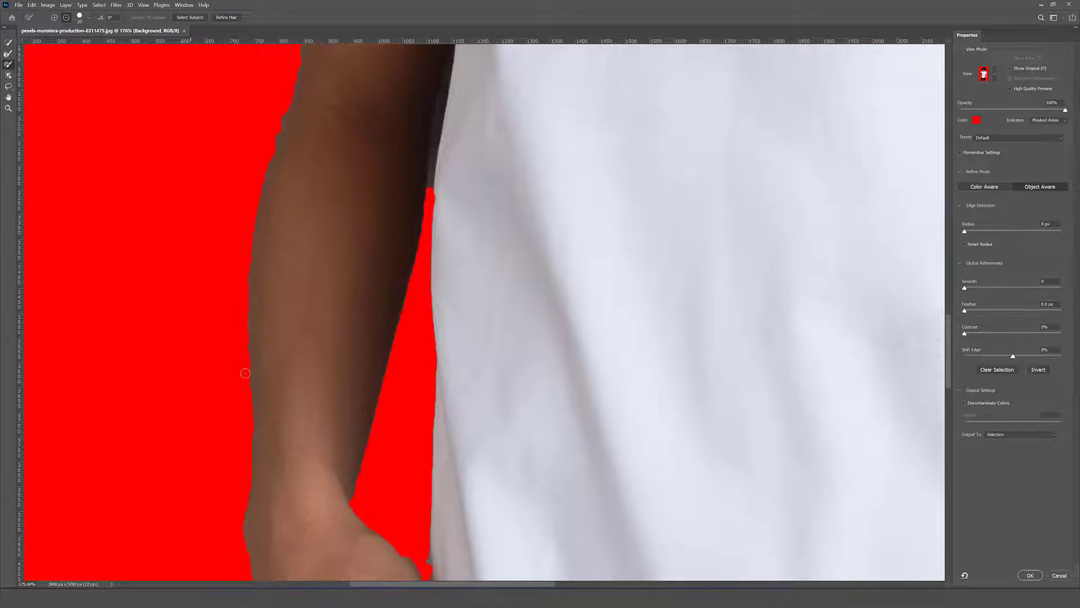
{"action": "scroll", "coordinate": [245, 371], "scroll_direction": "up", "scroll_amount": 5}
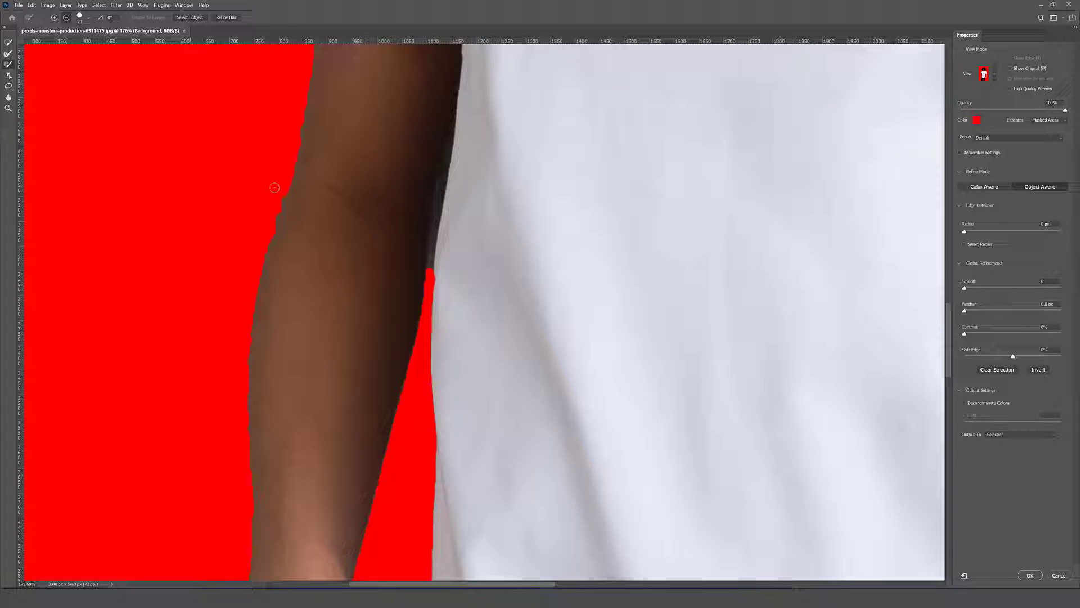
{"action": "left_click_drag", "start_coordinate": [279, 197], "coordinate": [254, 275]}
{"action": "left_click_drag", "start_coordinate": [300, 101], "coordinate": [274, 217]}
Remove the leftover background between the hand on the image's left side and the shirt with the subtracting brush
{"action": "scroll", "coordinate": [393, 106], "scroll_direction": "down", "scroll_amount": 6}
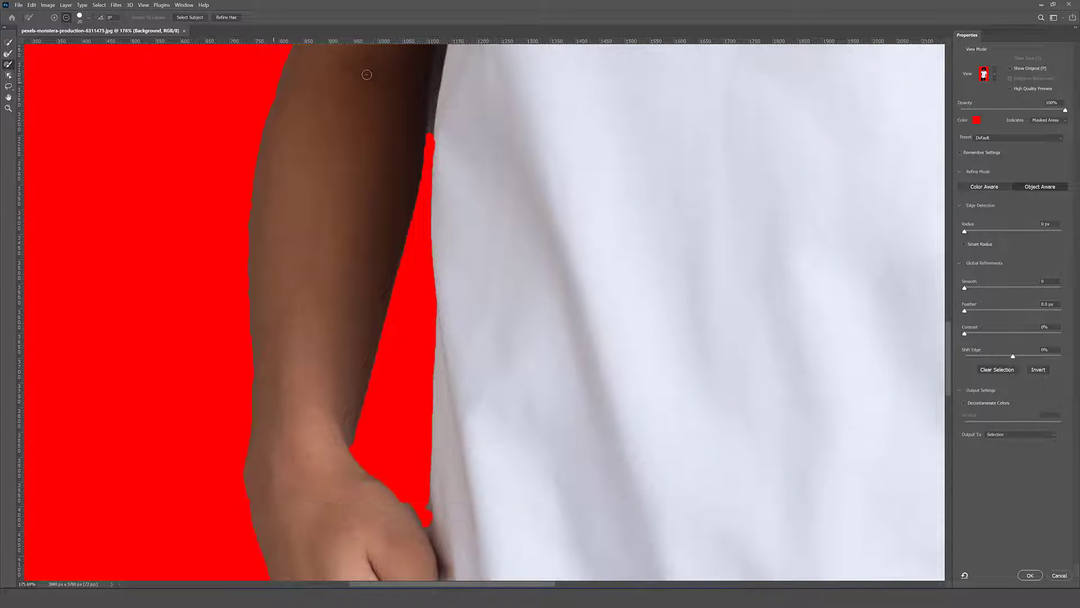
{"action": "scroll", "coordinate": [428, 413], "scroll_direction": "down", "scroll_amount": 2}
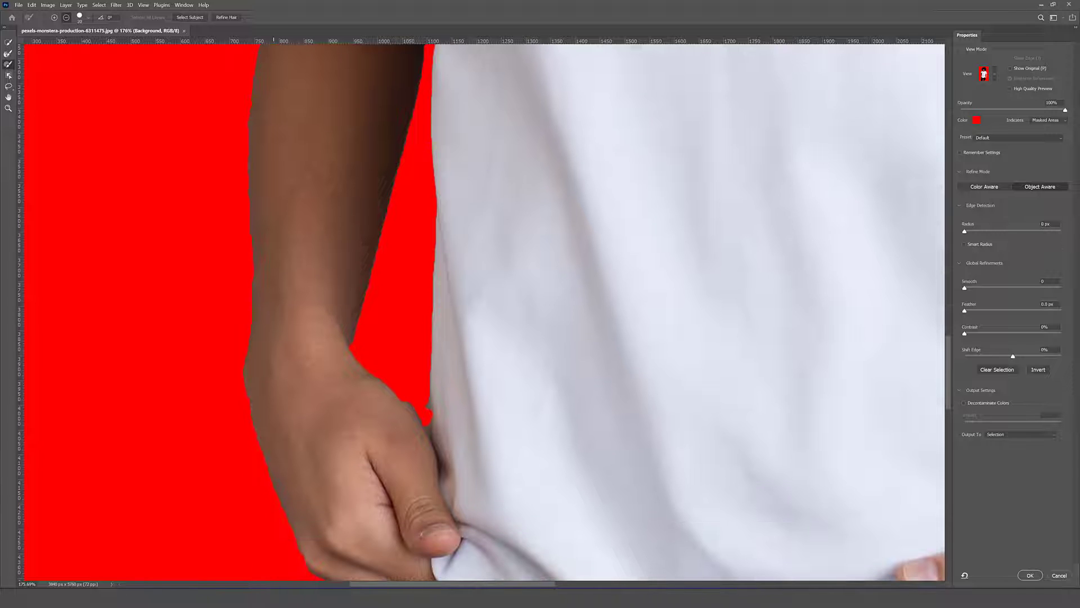
{"action": "mouse_move", "coordinate": [426, 411]}
{"action": "left_mouse_down"}
{"action": "mouse_move", "coordinate": [424, 396]}
{"action": "mouse_move", "coordinate": [422, 408]}
{"action": "mouse_move", "coordinate": [400, 390]}
{"action": "left_mouse_up"}
{"action": "scroll", "coordinate": [324, 335], "scroll_direction": "down", "scroll_amount": 1}
{"action": "scroll", "coordinate": [318, 329], "scroll_direction": "down", "scroll_amount": 3}
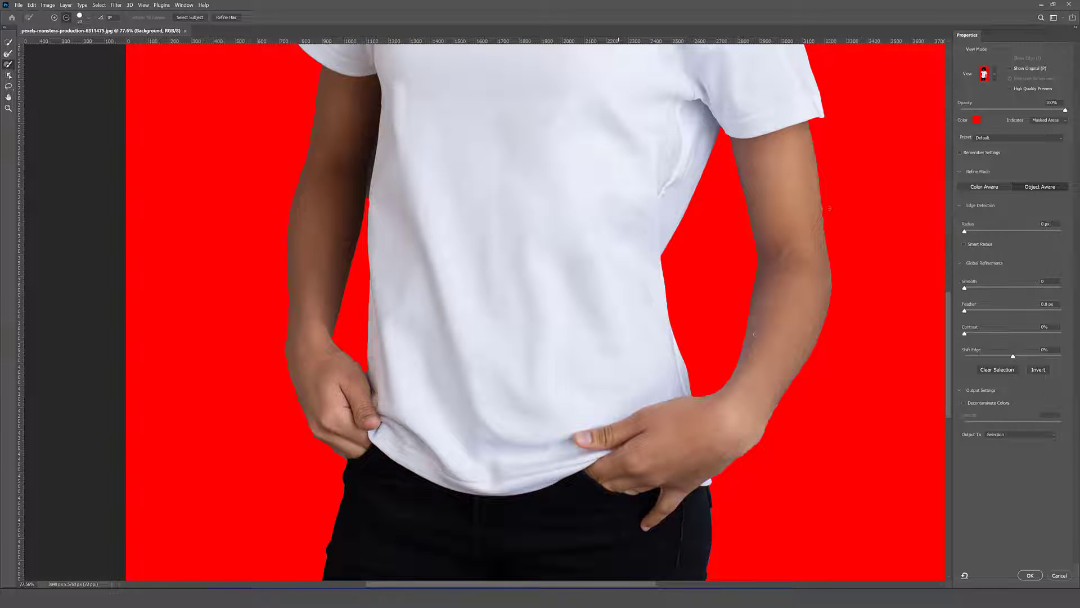
Set the mask's global refinements to a 5.2 px feather and 33% contrast
{"action": "scroll", "coordinate": [754, 334], "scroll_direction": "up", "scroll_amount": 5}
{"action": "scroll", "coordinate": [578, 294], "scroll_direction": "down", "scroll_amount": 5}
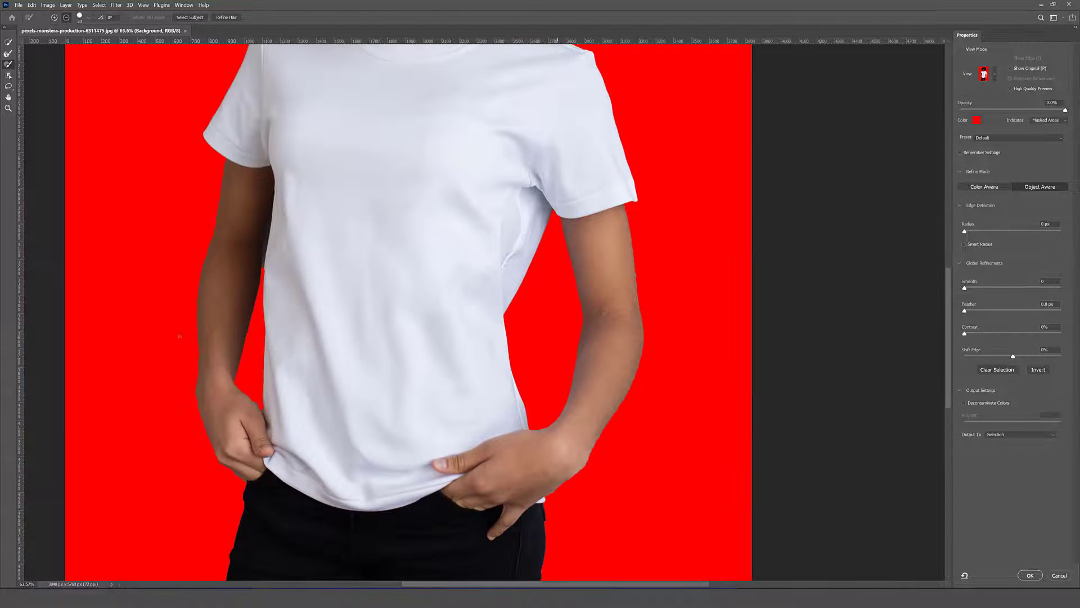
{"action": "scroll", "coordinate": [184, 357], "scroll_direction": "up", "scroll_amount": 4}
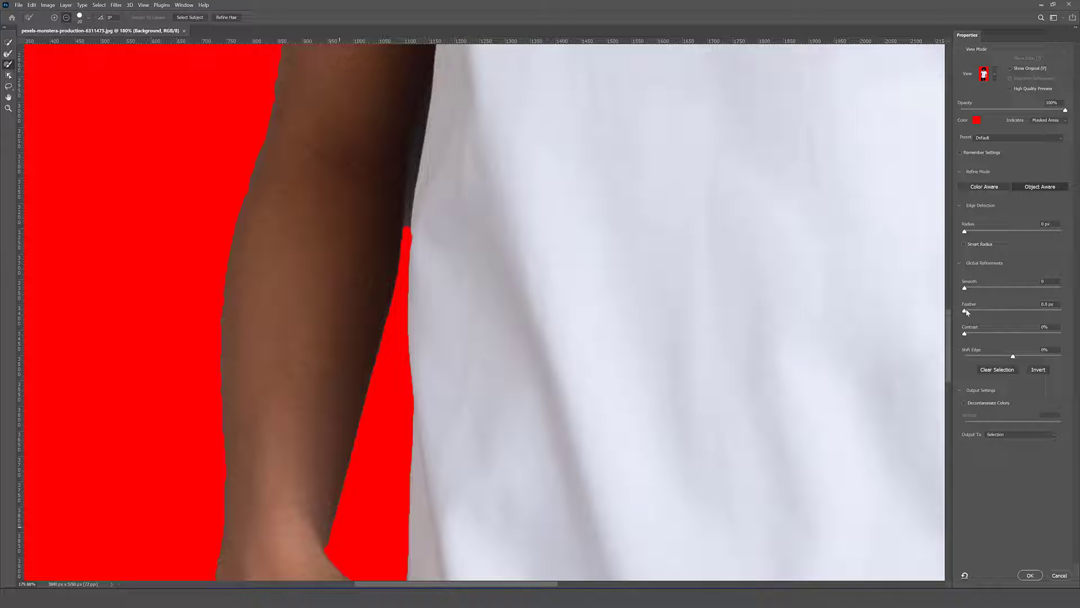
{"action": "left_click_drag", "start_coordinate": [968, 312], "coordinate": [987, 311]}
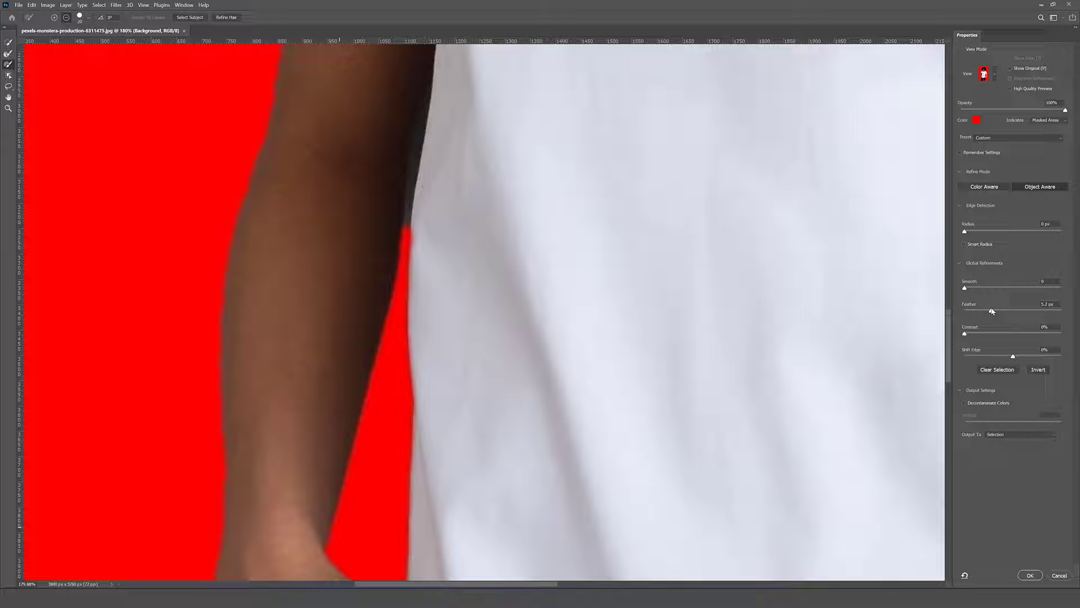
{"action": "left_click_drag", "start_coordinate": [992, 311], "coordinate": [991, 311]}
{"action": "left_click", "coordinate": [1046, 326]}
{"action": "left_click_drag", "start_coordinate": [964, 333], "coordinate": [997, 334]}
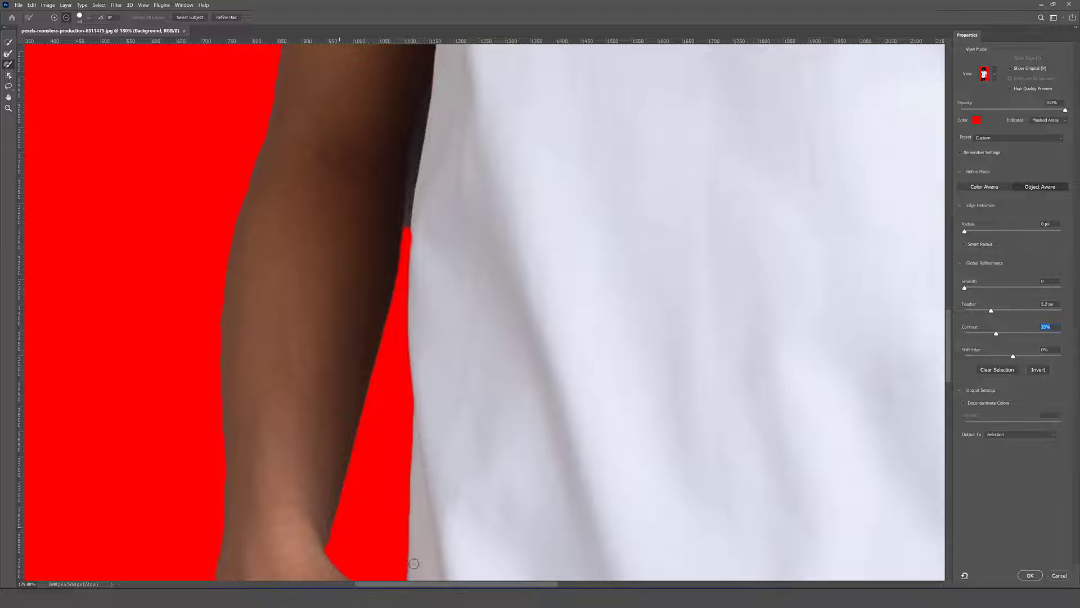
Brush away the background fringe along the outer edge of the arm on the image's right side, above the elbow
{"action": "left_click_drag", "start_coordinate": [400, 583], "coordinate": [574, 583]}
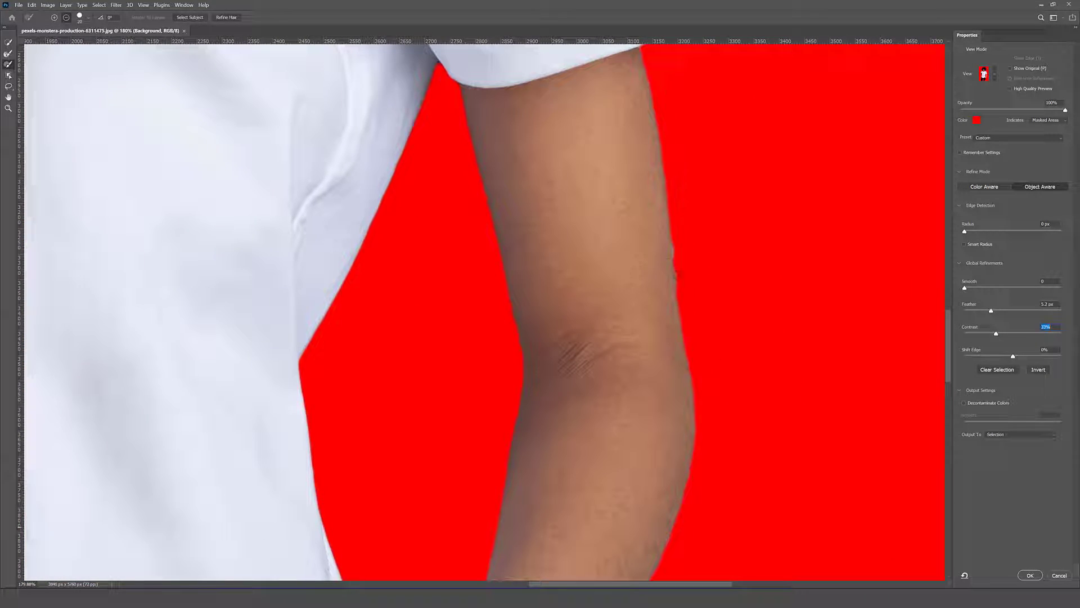
{"action": "left_click", "coordinate": [677, 243]}
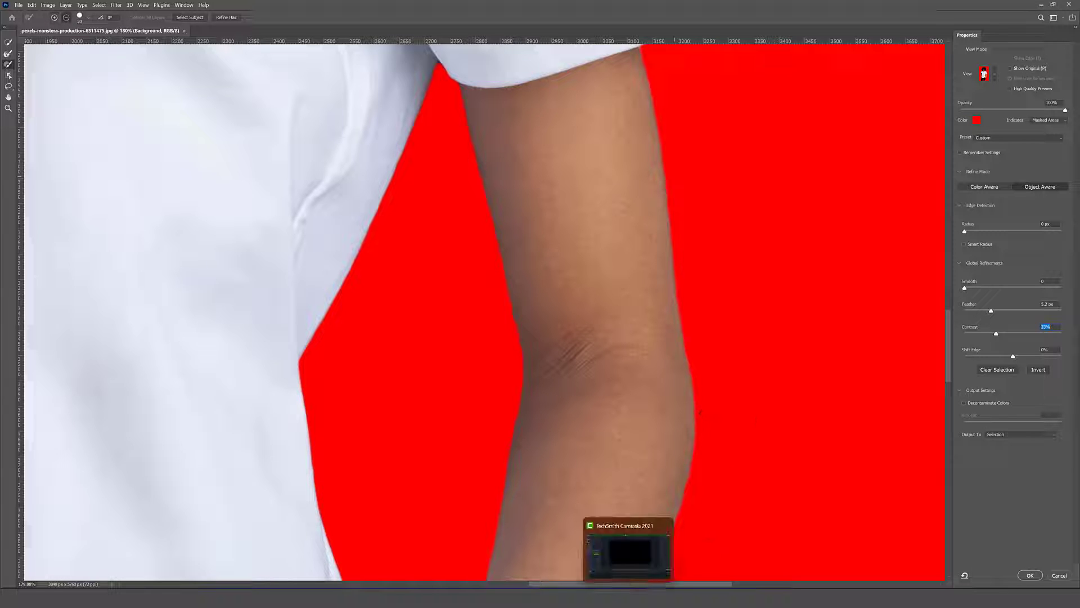
{"action": "left_click_drag", "start_coordinate": [552, 584], "coordinate": [516, 585]}
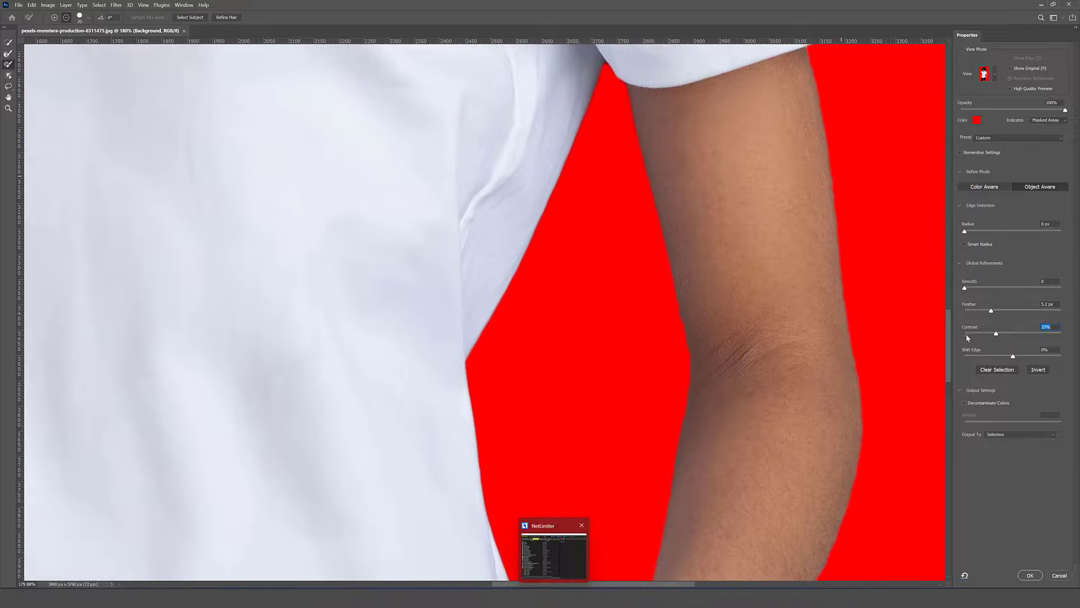
{"action": "left_click_drag", "start_coordinate": [948, 337], "coordinate": [953, 400]}
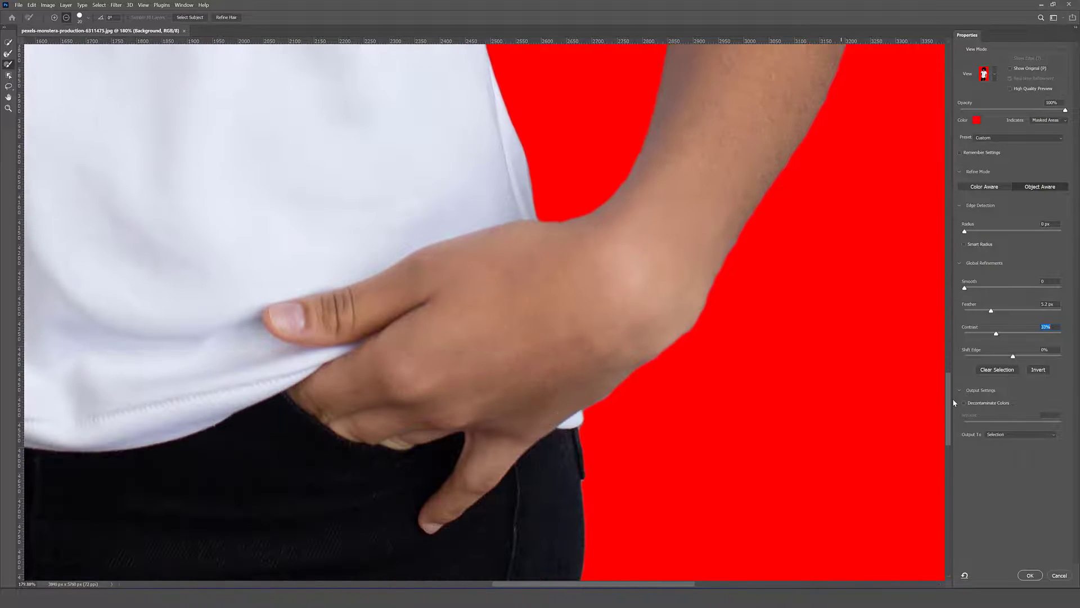
Set the mask's global refinements to a 6.0 px feather, 43% contrast and -3% shift edge
{"action": "left_click", "coordinate": [994, 311]}
{"action": "left_click", "coordinate": [999, 335]}
{"action": "left_click_drag", "start_coordinate": [1004, 335], "coordinate": [1008, 335]}
{"action": "mouse_move", "coordinate": [1015, 359]}
{"action": "left_mouse_down"}
{"action": "mouse_move", "coordinate": [1002, 356]}
{"action": "mouse_move", "coordinate": [1012, 357]}
{"action": "left_mouse_up"}
{"action": "left_click_drag", "start_coordinate": [1012, 358], "coordinate": [1012, 357]}
{"action": "left_click_drag", "start_coordinate": [947, 378], "coordinate": [936, 148]}
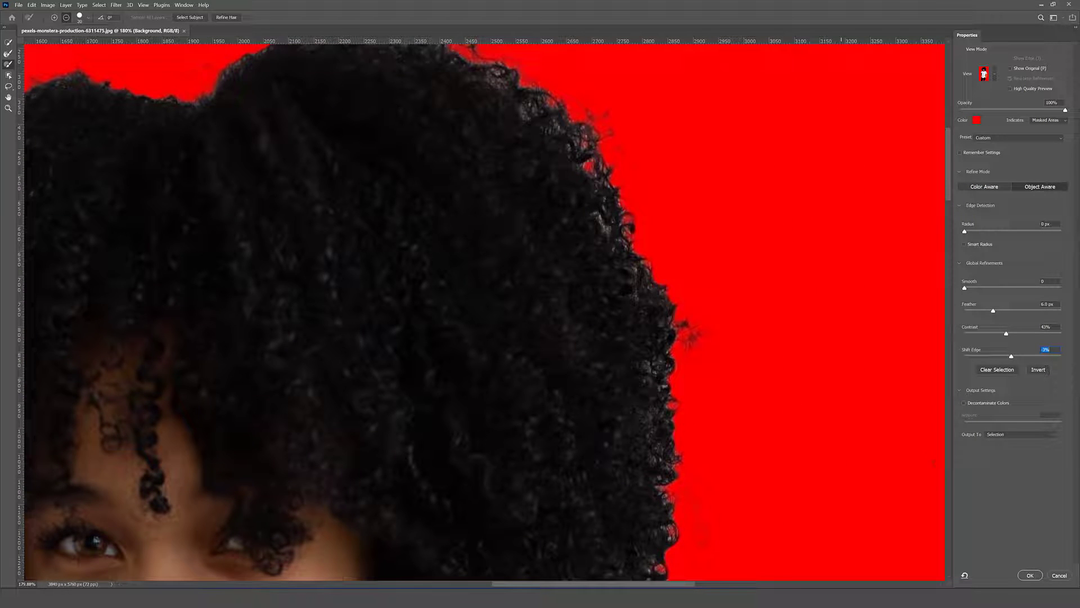
Output the refined selection of the woman to a new layer and finish Select and Mask
{"action": "left_click", "coordinate": [995, 436]}
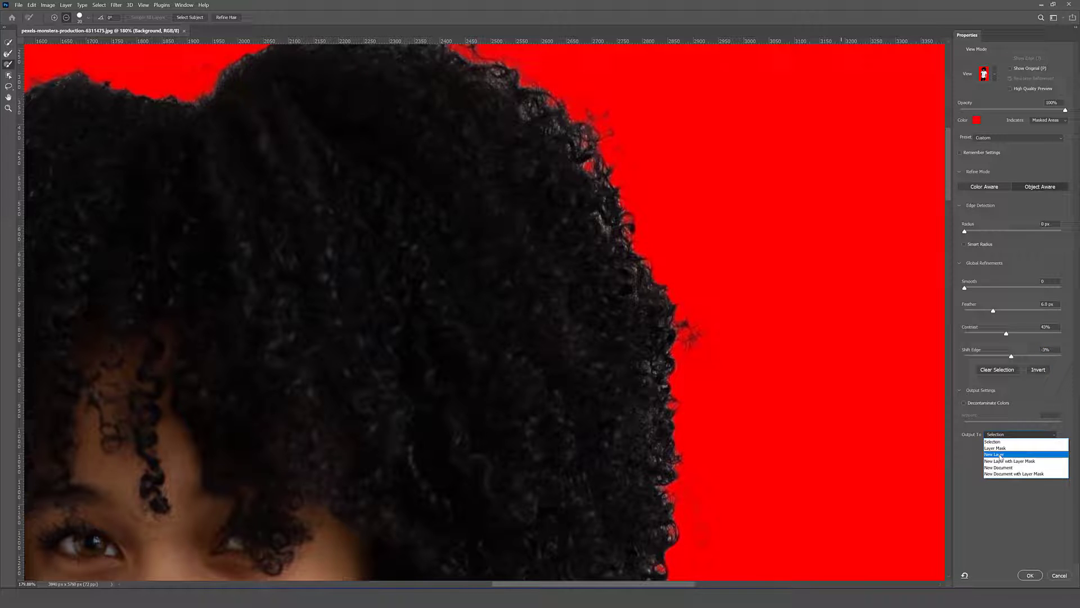
{"action": "left_click", "coordinate": [1001, 455]}
{"action": "left_click", "coordinate": [1031, 576]}
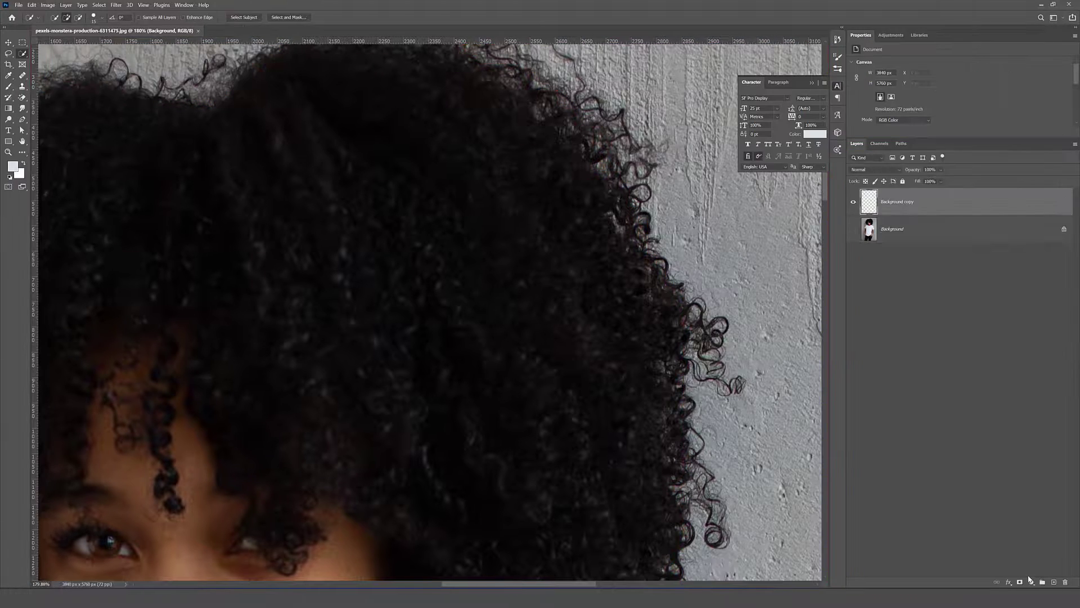
Examine the whole cutout on the transparent background, checking the edges around the arms and shirt up close
{"action": "left_click", "coordinate": [8, 152]}
{"action": "right_click", "coordinate": [248, 172]}
{"action": "left_click", "coordinate": [269, 180]}
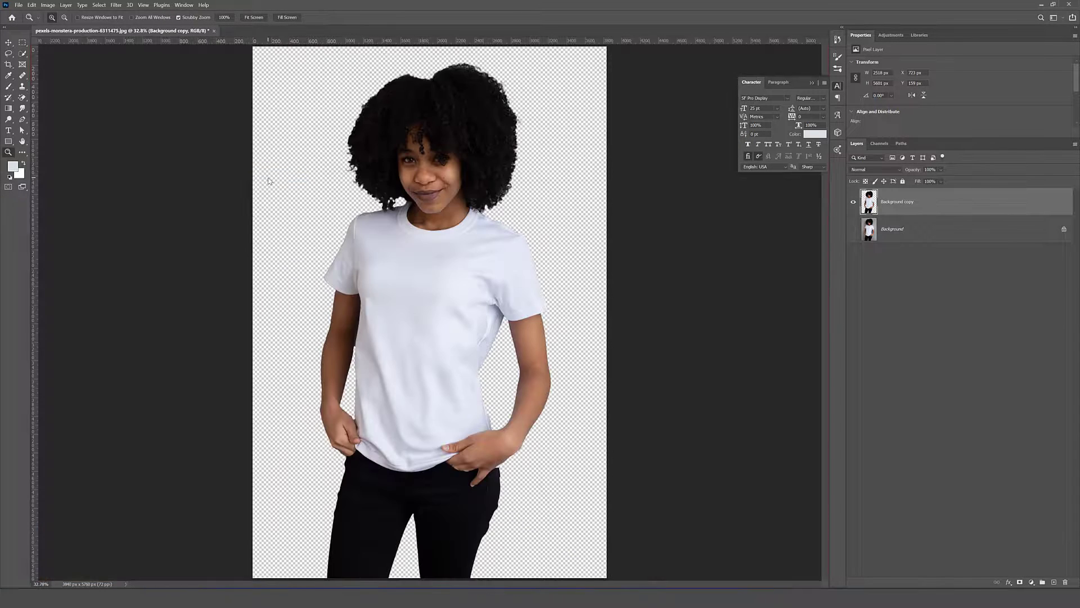
{"action": "scroll", "coordinate": [337, 351], "scroll_direction": "up", "scroll_amount": 2}
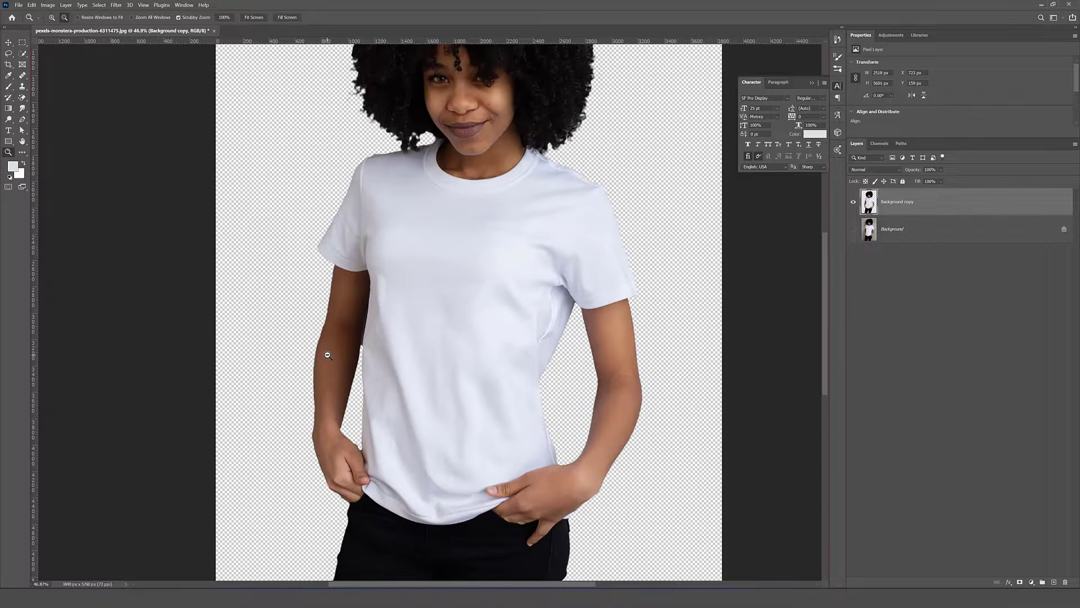
{"action": "scroll", "coordinate": [328, 355], "scroll_direction": "up", "scroll_amount": 2}
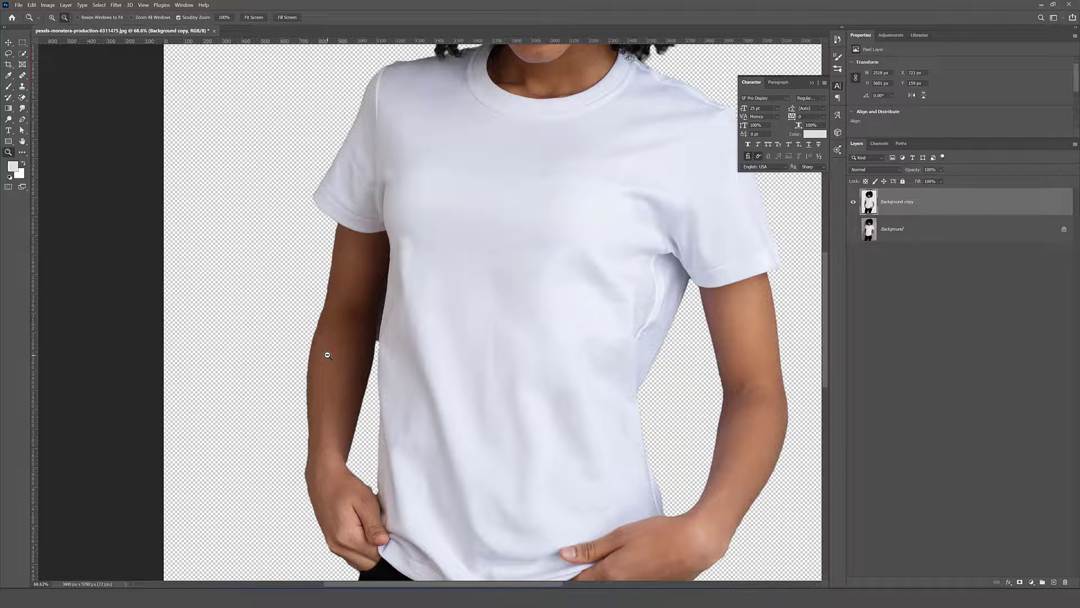
{"action": "scroll", "coordinate": [328, 355], "scroll_direction": "down", "scroll_amount": 1}
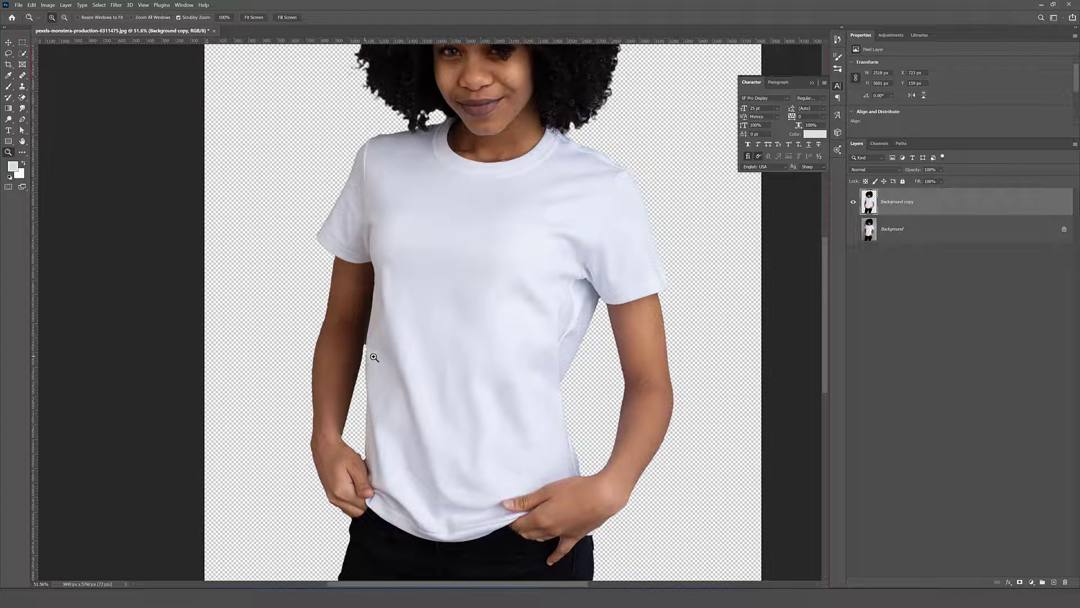
{"action": "scroll", "coordinate": [478, 336], "scroll_direction": "down", "scroll_amount": 2}
Make the original Background layer visible beneath the cutout and view the whole image
{"action": "left_click", "coordinate": [853, 229]}
{"action": "scroll", "coordinate": [457, 255], "scroll_direction": "down", "scroll_amount": 1}
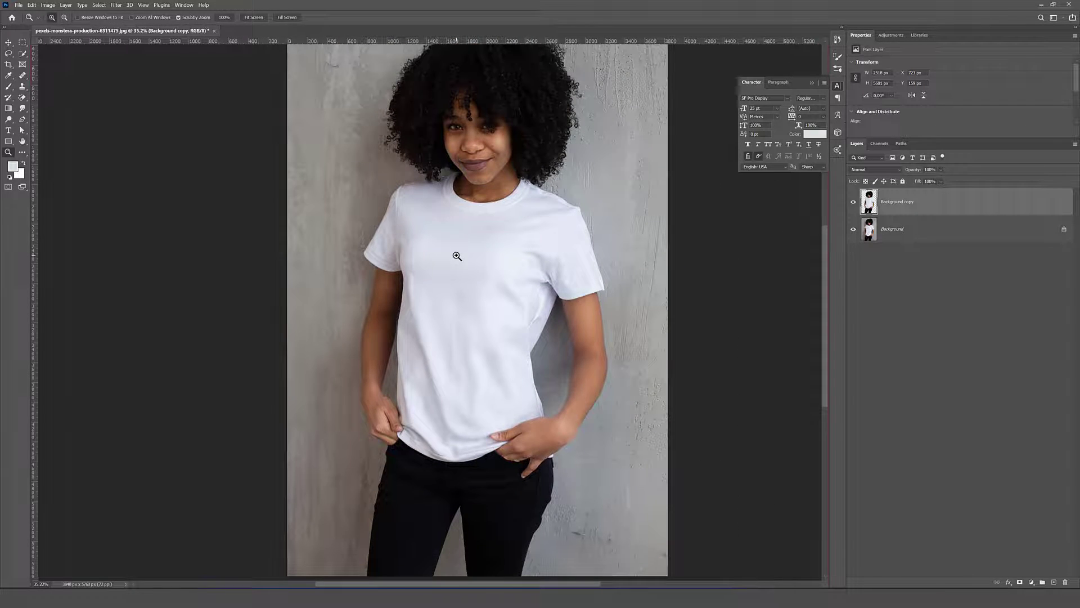
{"action": "scroll", "coordinate": [456, 255], "scroll_direction": "down", "scroll_amount": 1}
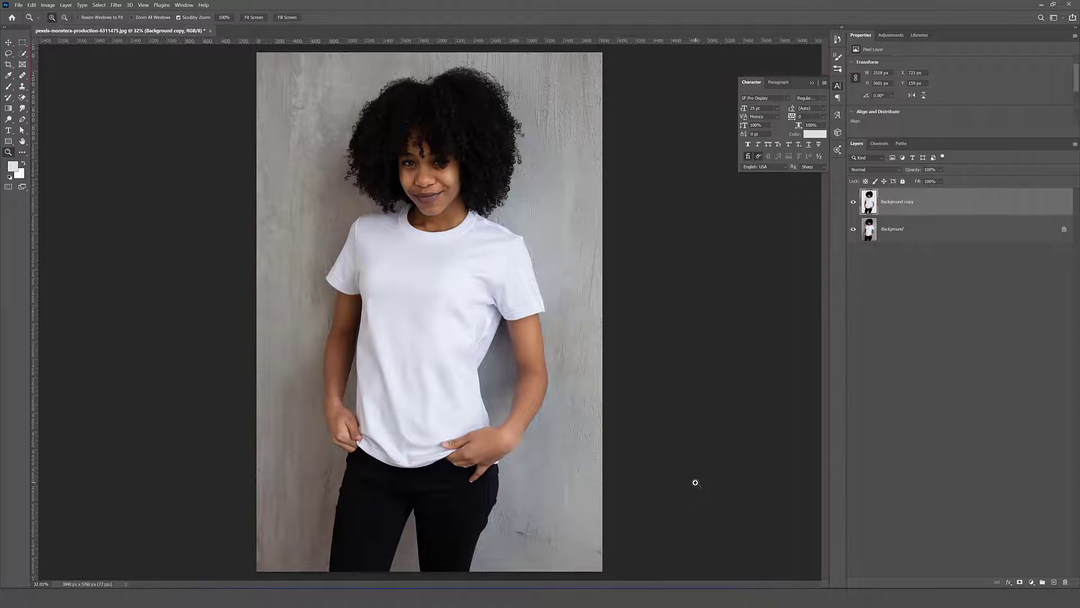
Place 5774968.jpg from the flat-mosaic-background.zip archive into the document, rotate it -90° and scale it to fill the canvas
{"action": "left_click", "coordinate": [566, 572]}
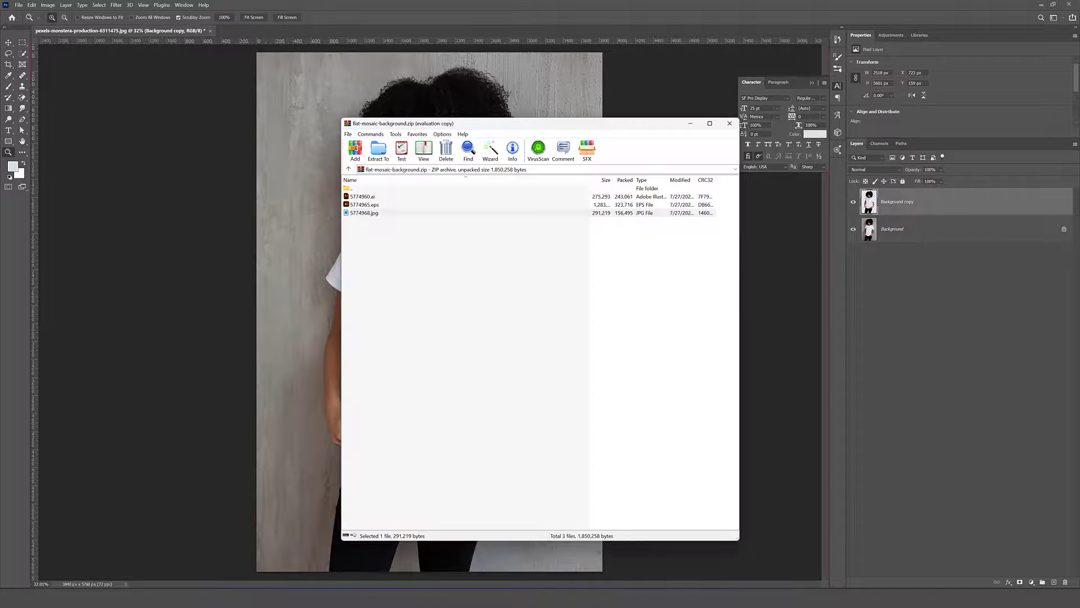
{"action": "left_click_drag", "start_coordinate": [286, 186], "coordinate": [287, 189]}
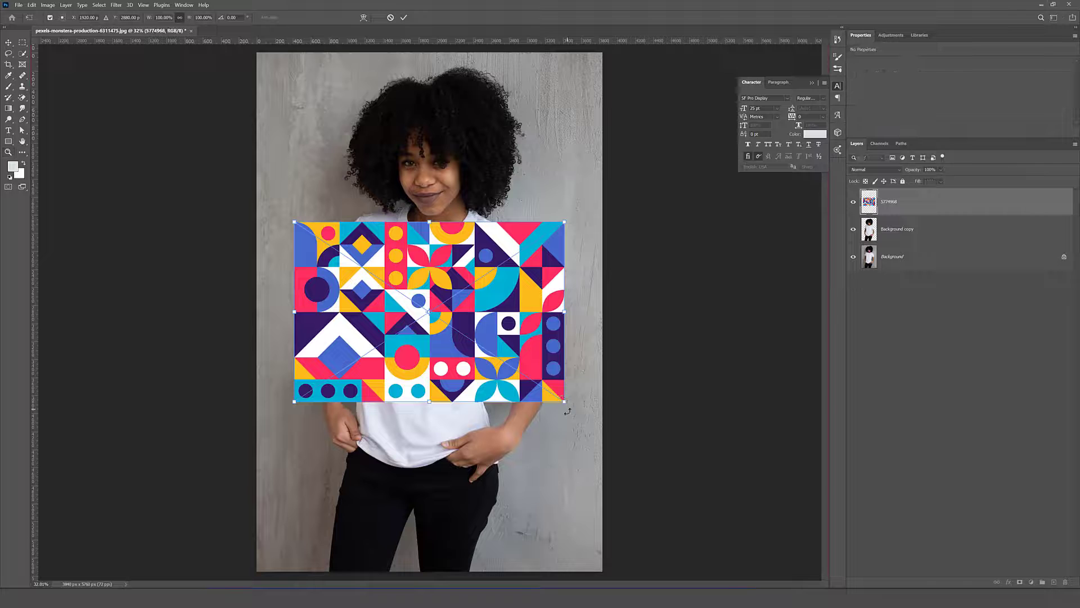
{"action": "left_click_drag", "start_coordinate": [567, 411], "coordinate": [520, 145]}
{"action": "left_click_drag", "start_coordinate": [466, 239], "coordinate": [377, 128]}
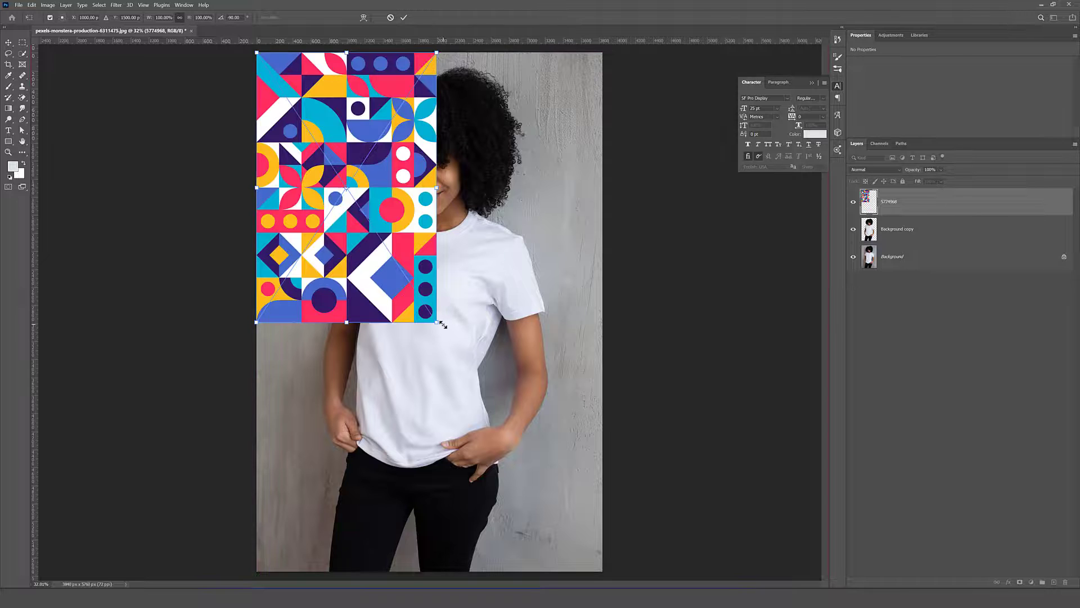
{"action": "left_click_drag", "start_coordinate": [438, 325], "coordinate": [683, 518]}
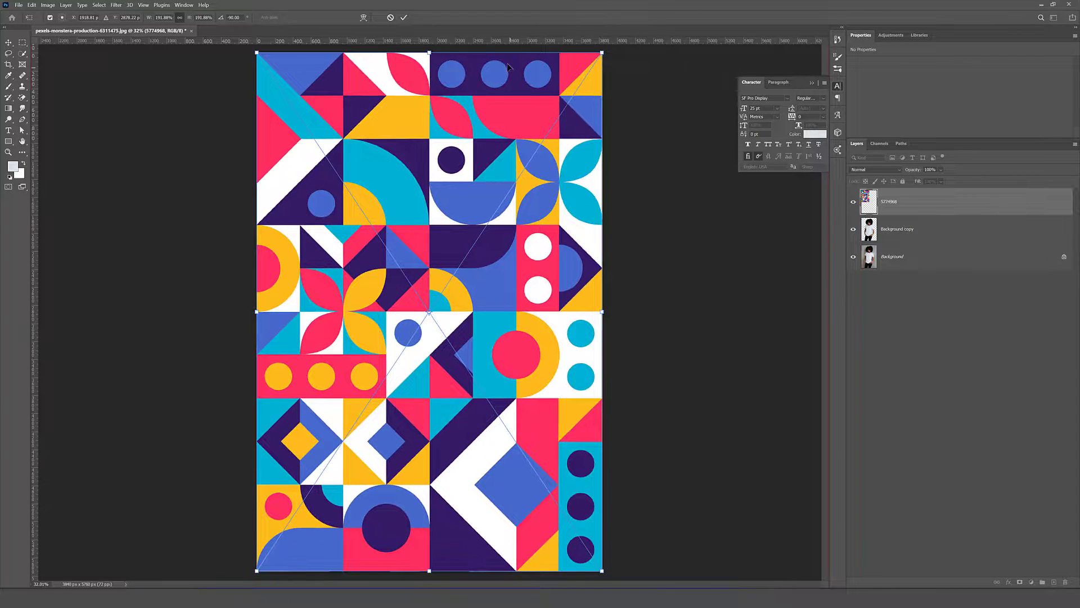
{"action": "left_click", "coordinate": [404, 17]}
Move the mosaic layer below the woman's cutout layer and set its blend mode to Multiply
{"action": "left_click_drag", "start_coordinate": [895, 207], "coordinate": [890, 242]}
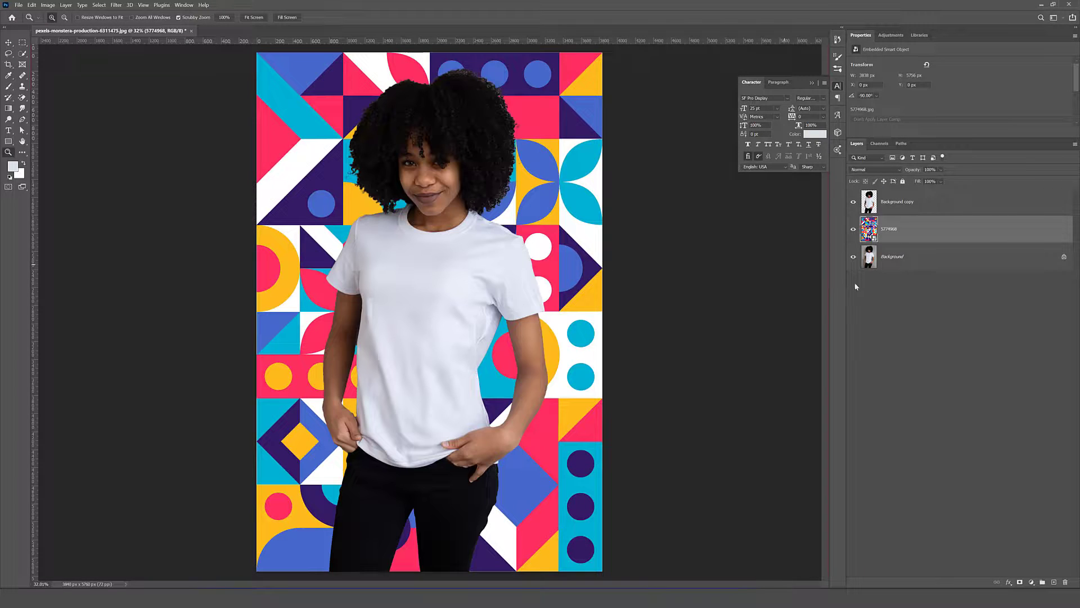
{"action": "left_click", "coordinate": [866, 171]}
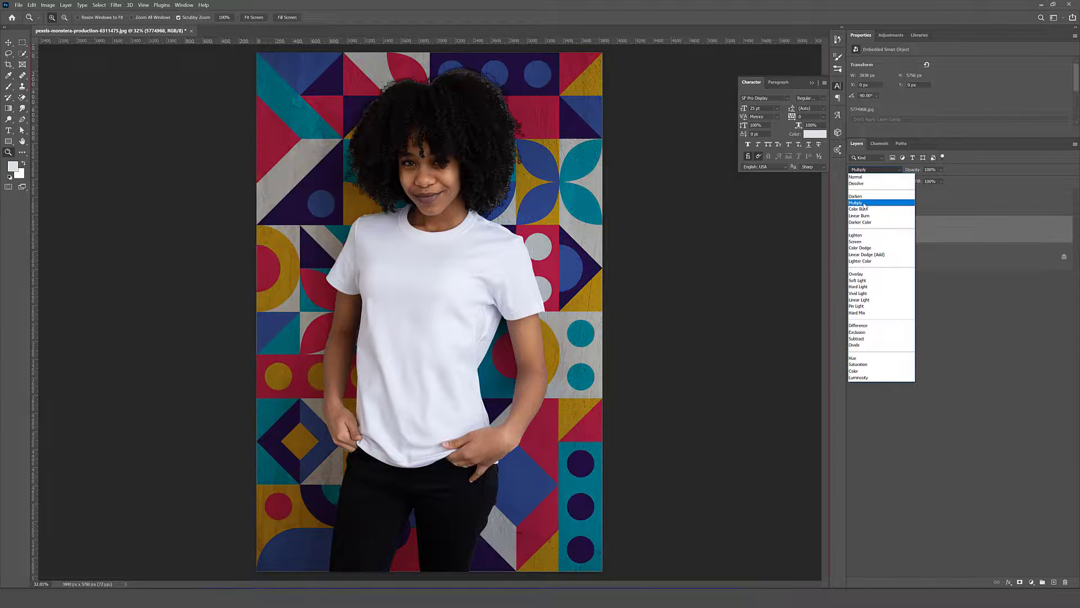
{"action": "left_click", "coordinate": [864, 204]}
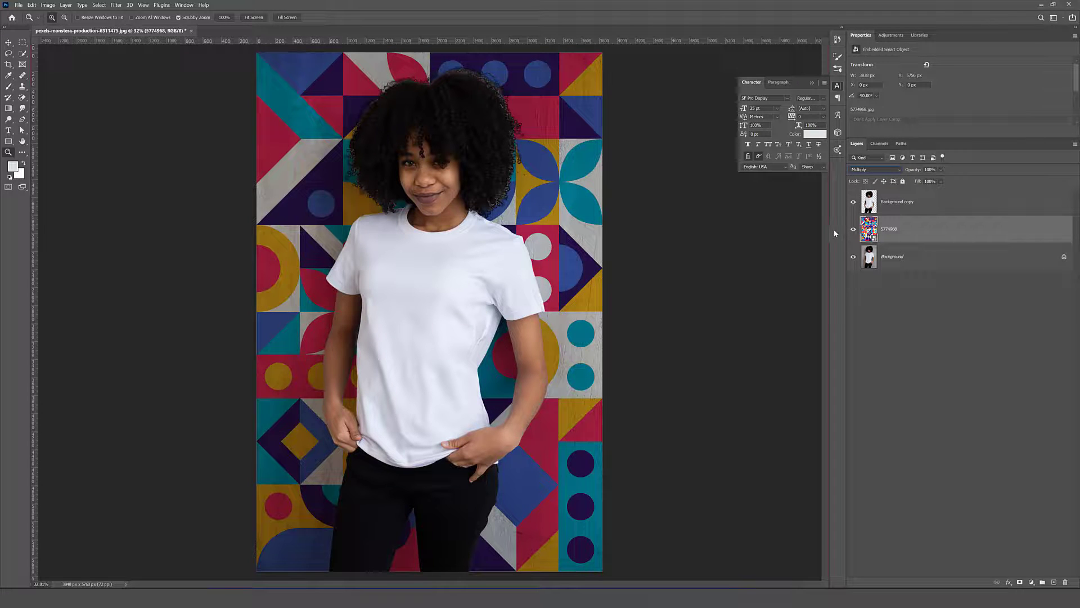
In the mosaic layer's Blending Options, split the This Layer black Blend If slider to 10 / 53
{"action": "left_click", "coordinate": [1008, 582]}
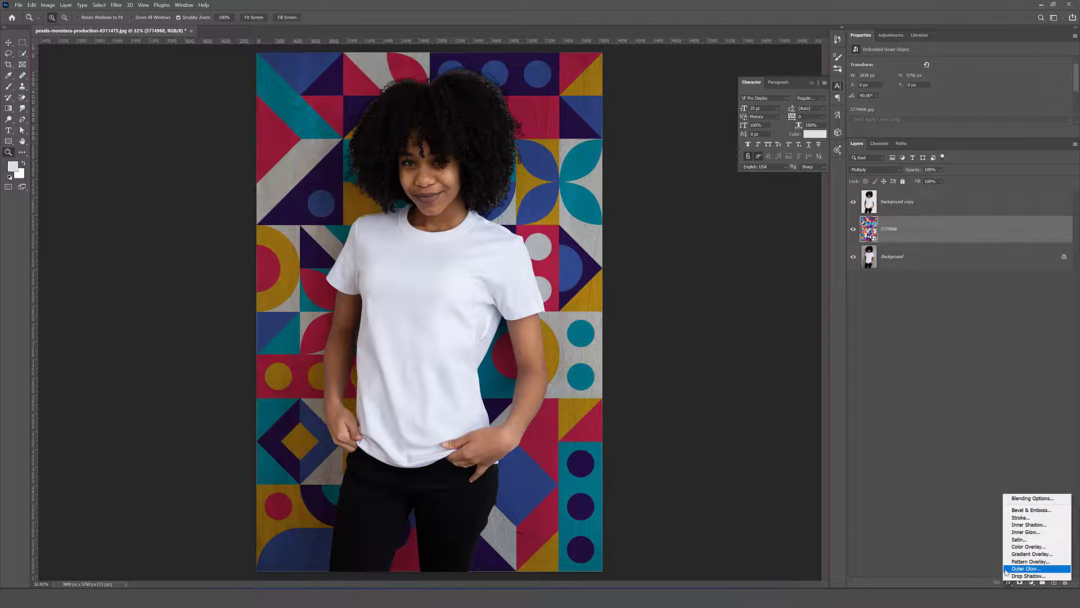
{"action": "left_click", "coordinate": [1021, 501]}
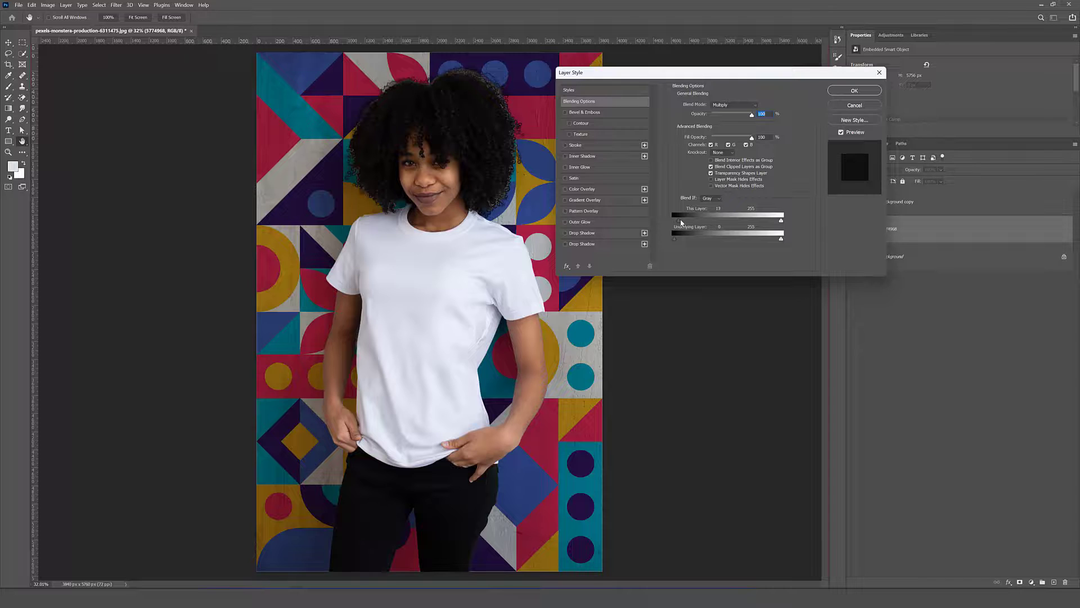
{"action": "left_click_drag", "start_coordinate": [686, 222], "coordinate": [694, 223]}
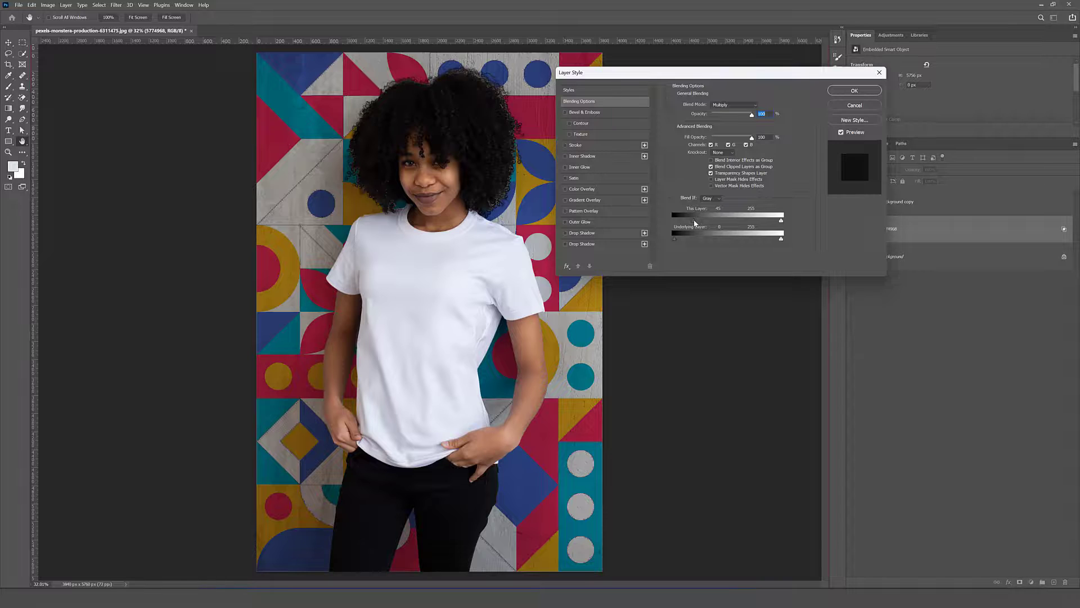
{"action": "mouse_move", "coordinate": [694, 221]}
{"action": "left_mouse_down"}
{"action": "mouse_move", "coordinate": [675, 223]}
{"action": "mouse_move", "coordinate": [698, 223]}
{"action": "left_mouse_up"}
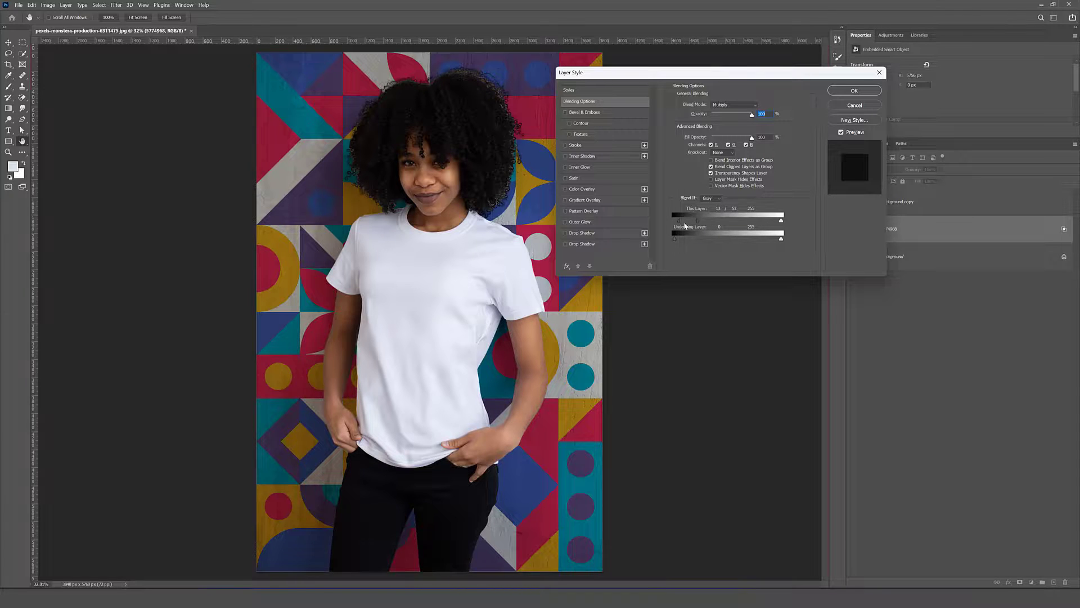
{"action": "left_click", "coordinate": [845, 93]}
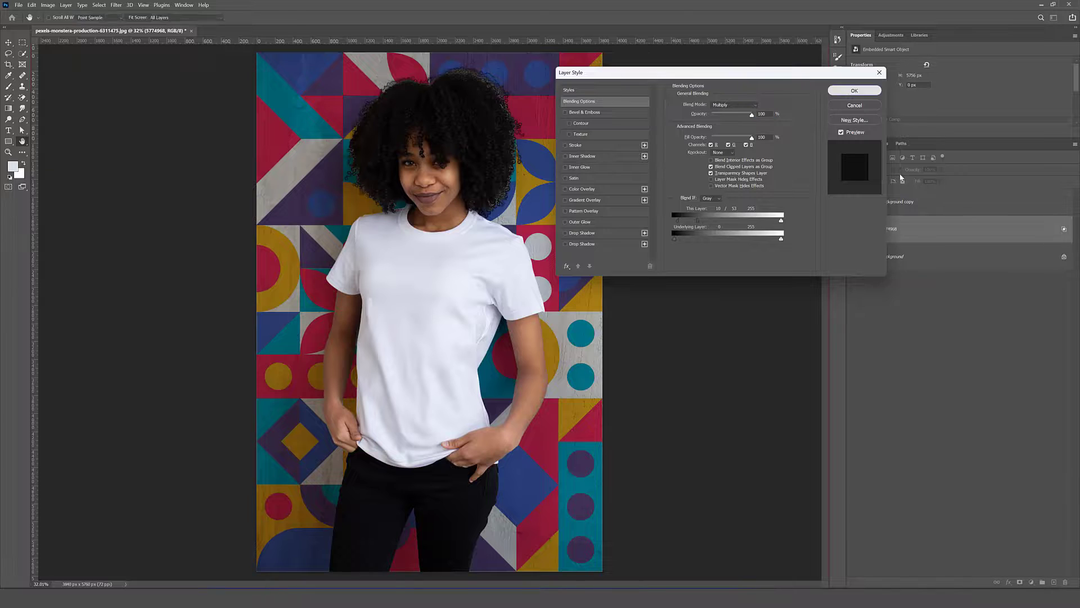
Set the mosaic layer's opacity to 95% and deselect all layers
{"action": "left_click", "coordinate": [932, 168]}
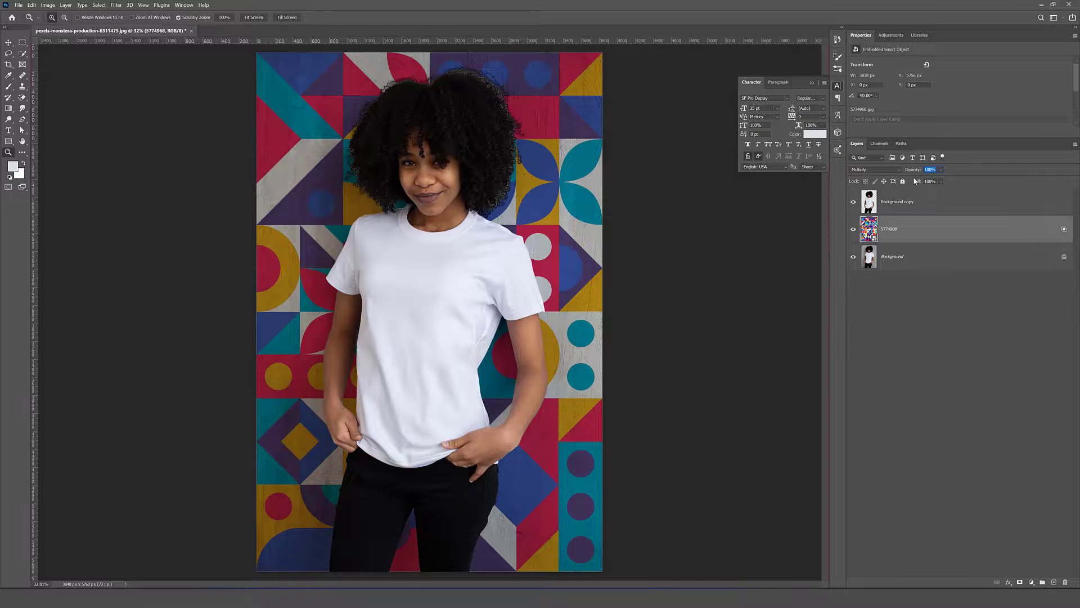
{"action": "type", "text": "95"}
{"action": "left_click", "coordinate": [918, 299]}
Examine the finished composite at different magnifications, checking how the mosaic blends with the wall around the woman
{"action": "scroll", "coordinate": [580, 324], "scroll_direction": "down", "scroll_amount": 2}
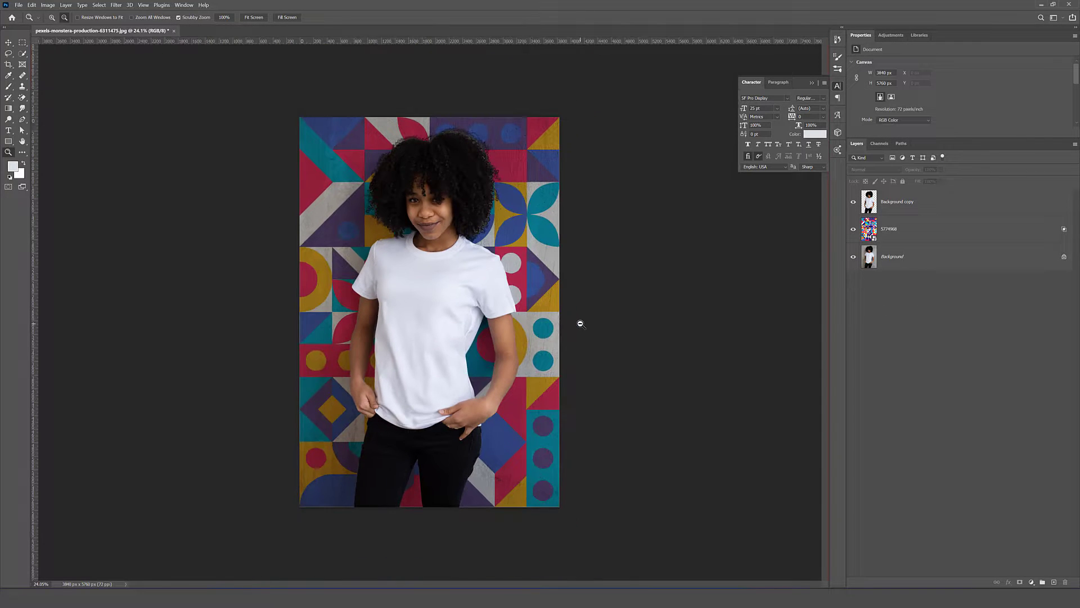
{"action": "left_click", "coordinate": [354, 331]}
{"action": "left_click", "coordinate": [352, 330]}
{"action": "left_click", "coordinate": [348, 328]}
{"action": "left_click", "coordinate": [377, 329], "text": "alt"}
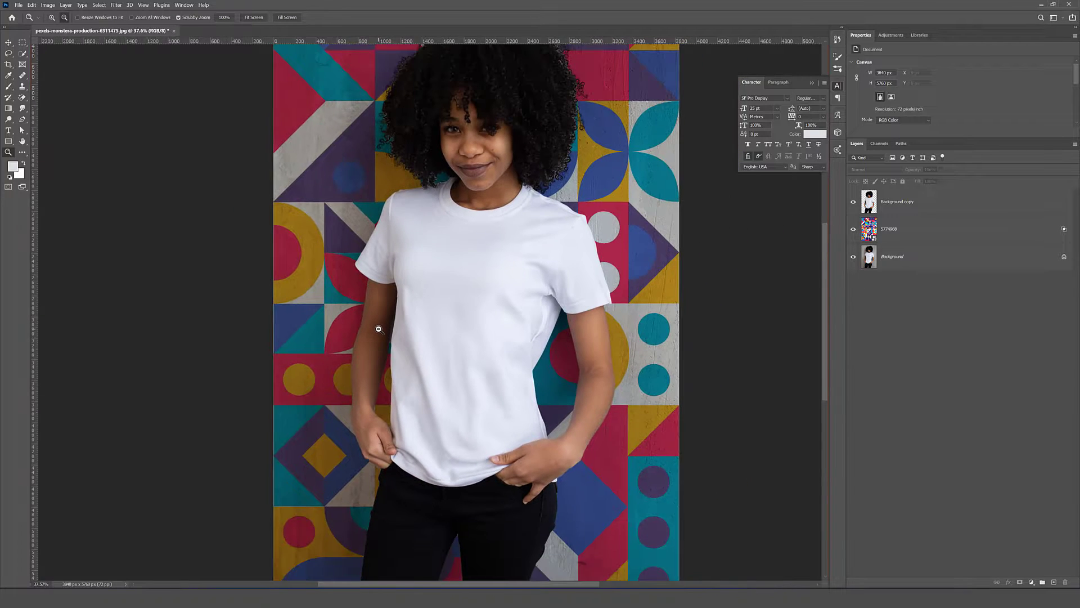
{"action": "scroll", "coordinate": [492, 391], "scroll_direction": "down", "scroll_amount": 3}
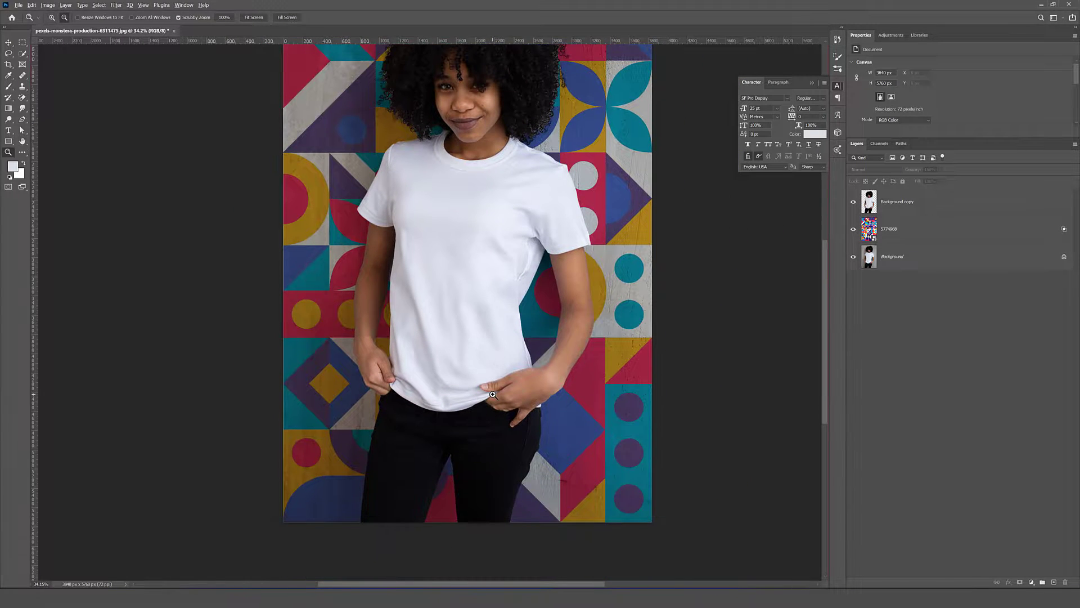
{"action": "left_click", "coordinate": [493, 394], "text": "alt"}
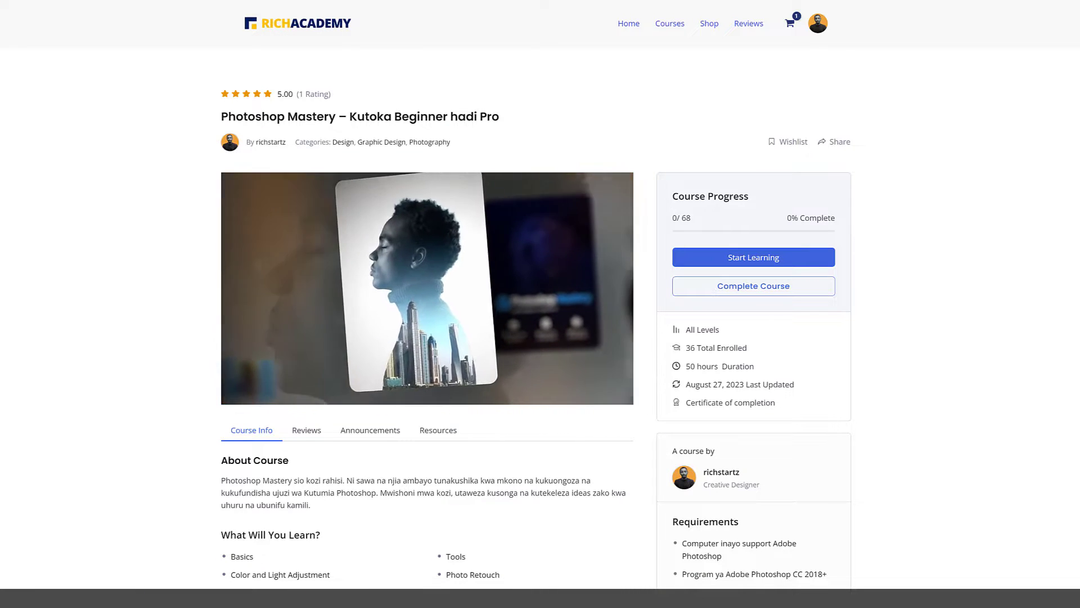
Read through the Photoshop Mastery course page, including the lessons under Basics, Tools and Color & Light Adjustment
{"action": "scroll", "coordinate": [427, 292], "scroll_direction": "down", "scroll_amount": 4}
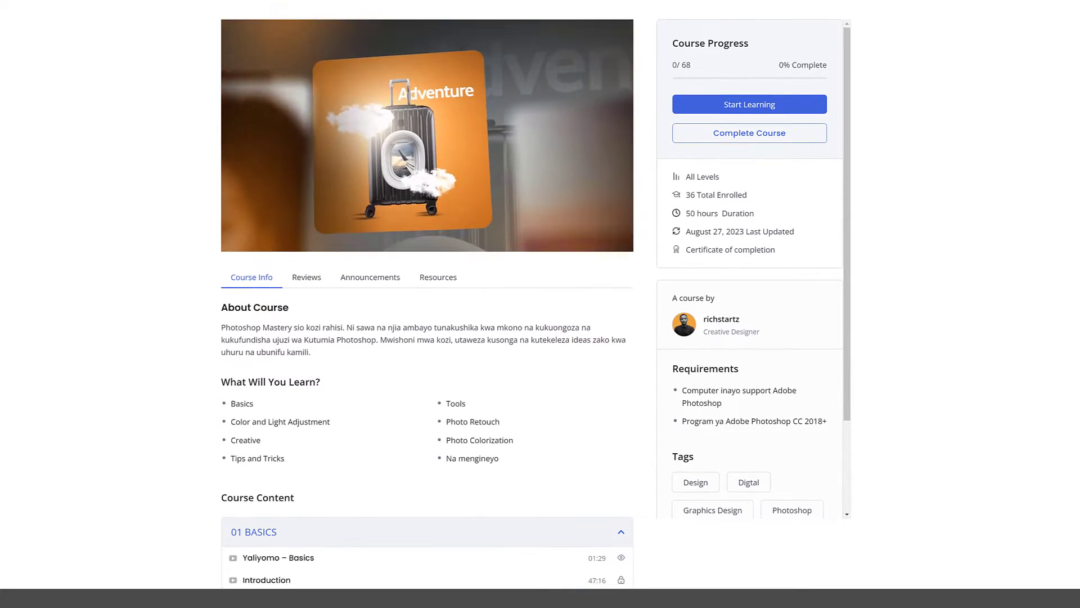
{"action": "scroll", "coordinate": [427, 293], "scroll_direction": "down", "scroll_amount": 5}
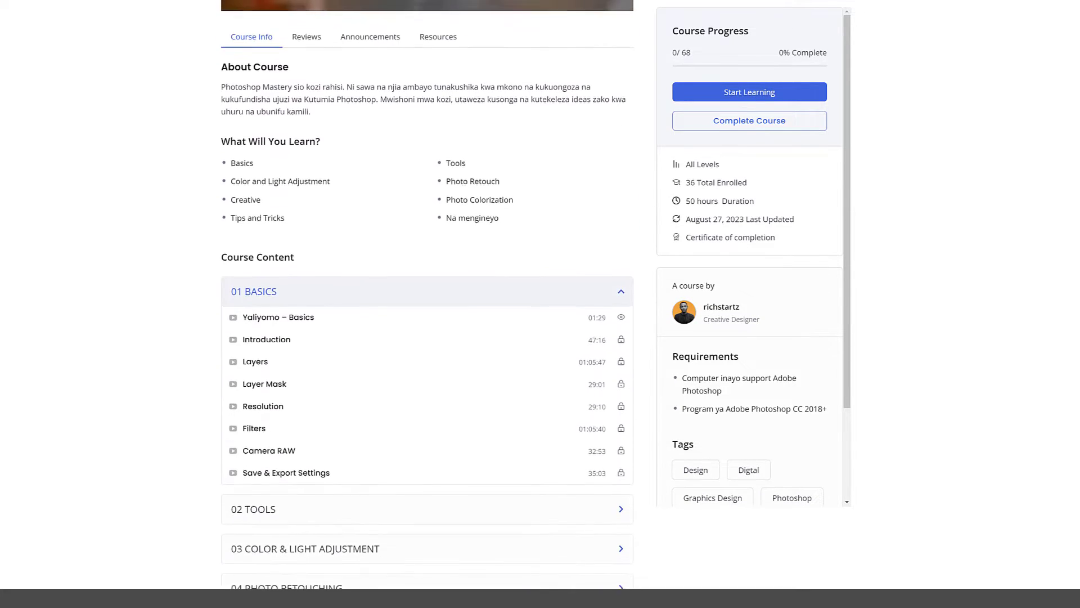
{"action": "scroll", "coordinate": [428, 292], "scroll_direction": "down", "scroll_amount": 1}
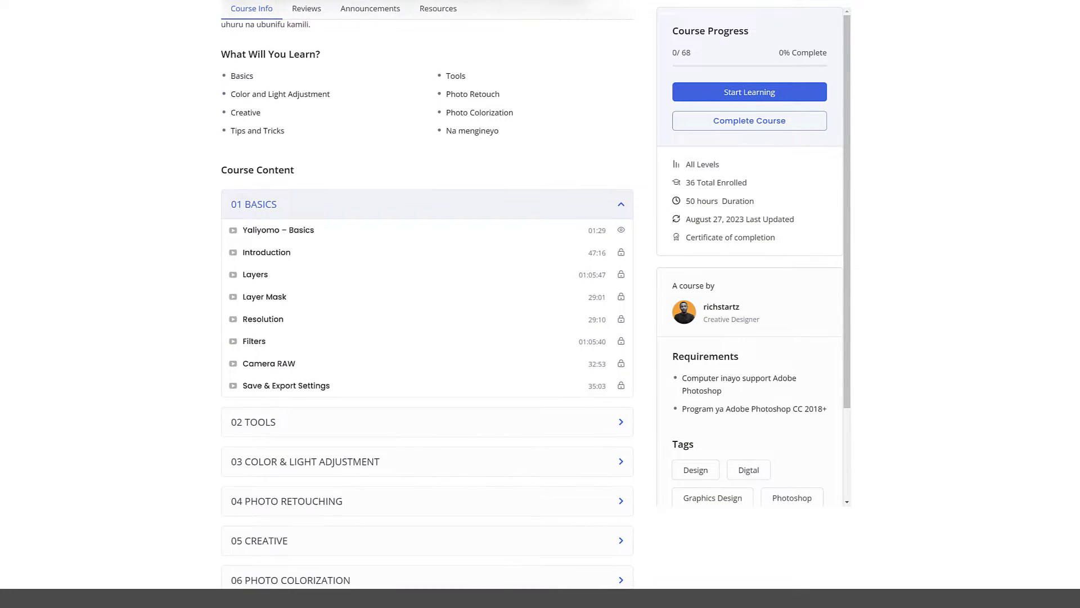
{"action": "left_click", "coordinate": [625, 208]}
{"action": "left_click", "coordinate": [625, 253]}
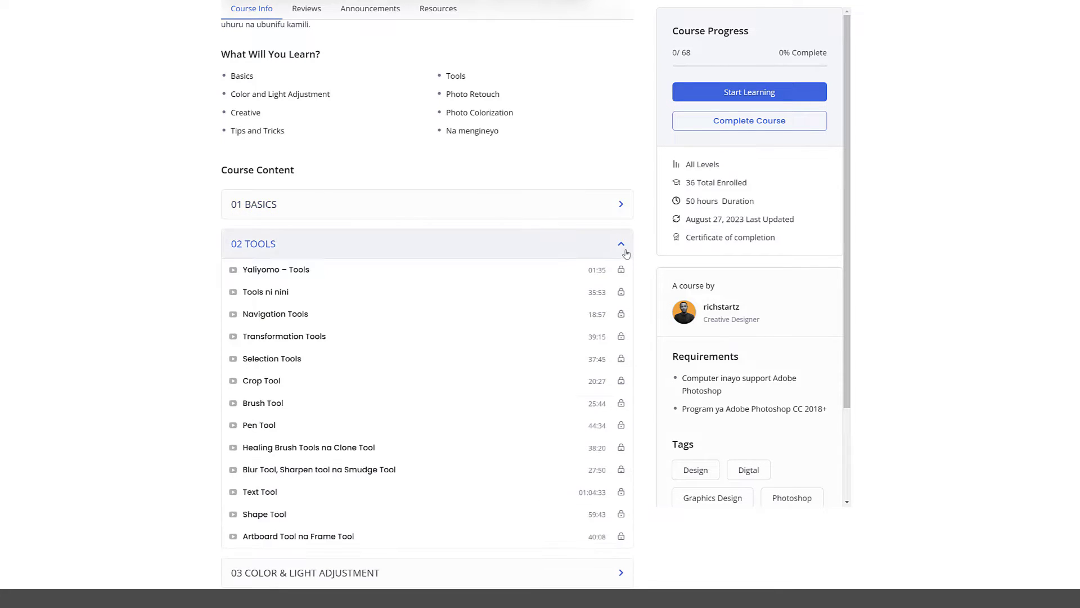
{"action": "left_click", "coordinate": [625, 253]}
{"action": "left_click", "coordinate": [622, 283]}
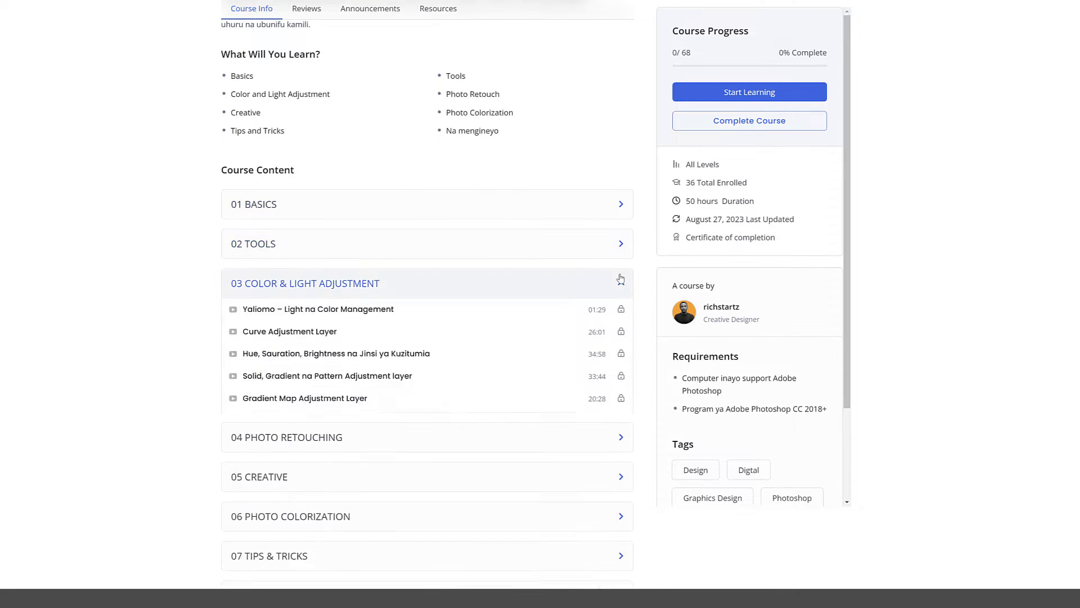
{"action": "left_click", "coordinate": [622, 289]}
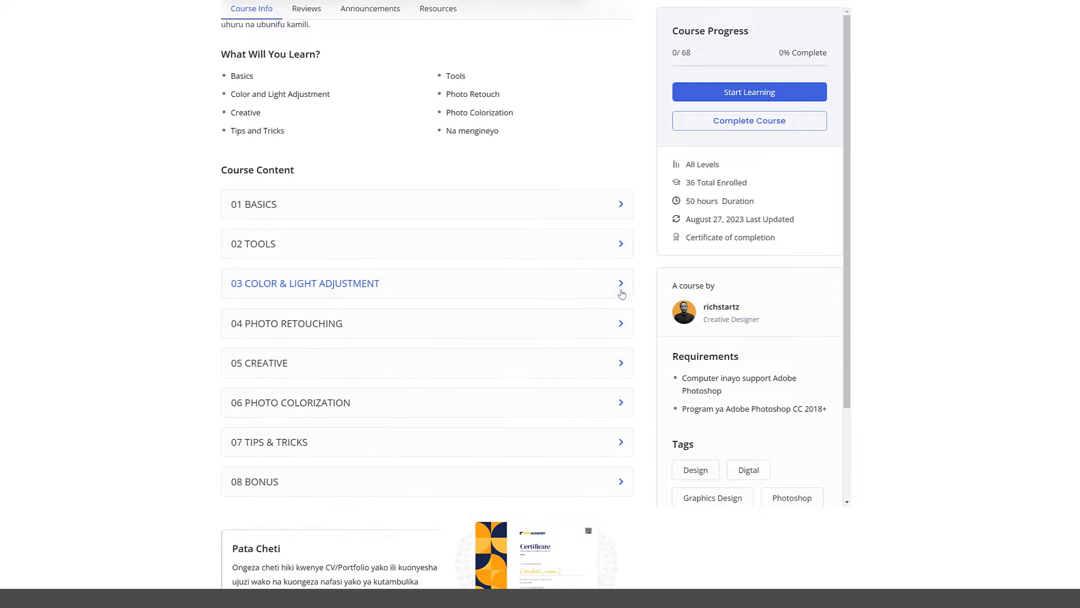
Review the lesson lists of the Photo Retouching, Photo Colorization, Tips & Tricks and Bonus sections, collapsing each one again
{"action": "left_click", "coordinate": [620, 316]}
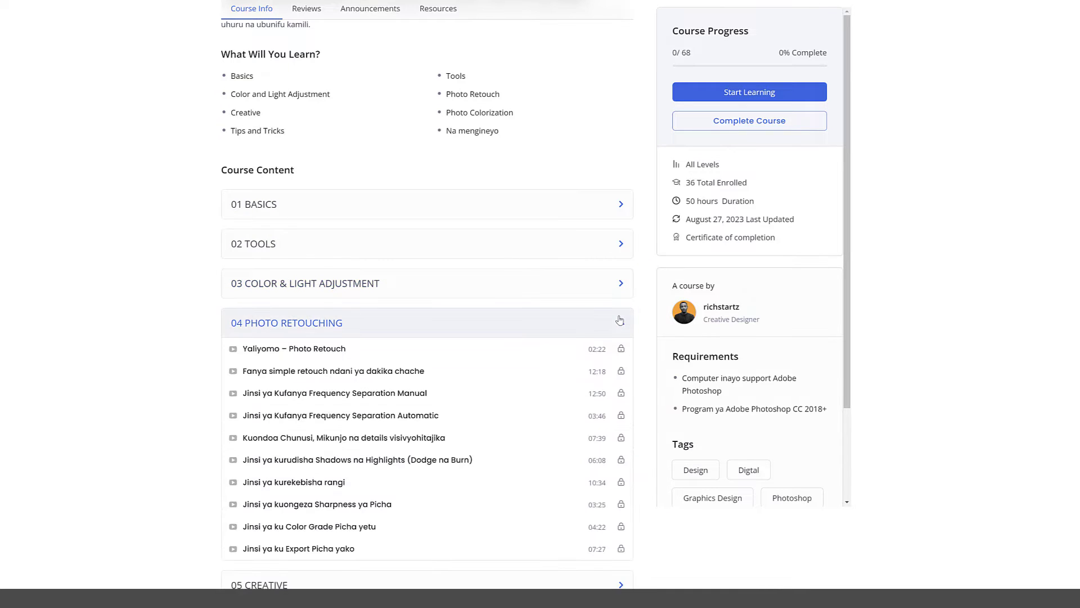
{"action": "left_click", "coordinate": [619, 320]}
{"action": "left_click", "coordinate": [620, 350]}
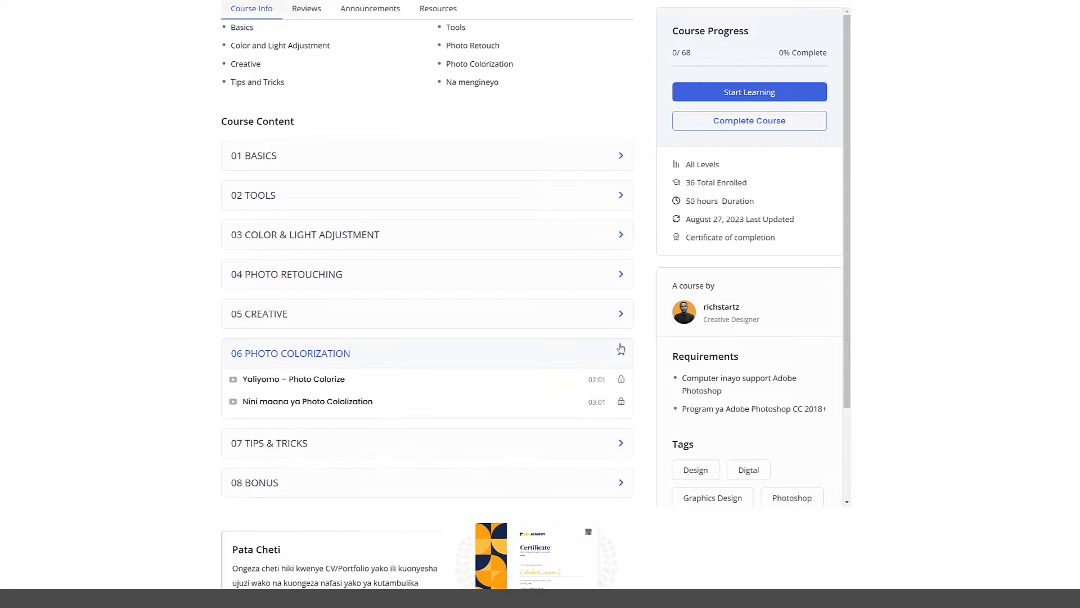
{"action": "left_click", "coordinate": [620, 352]}
{"action": "left_click", "coordinate": [619, 391]}
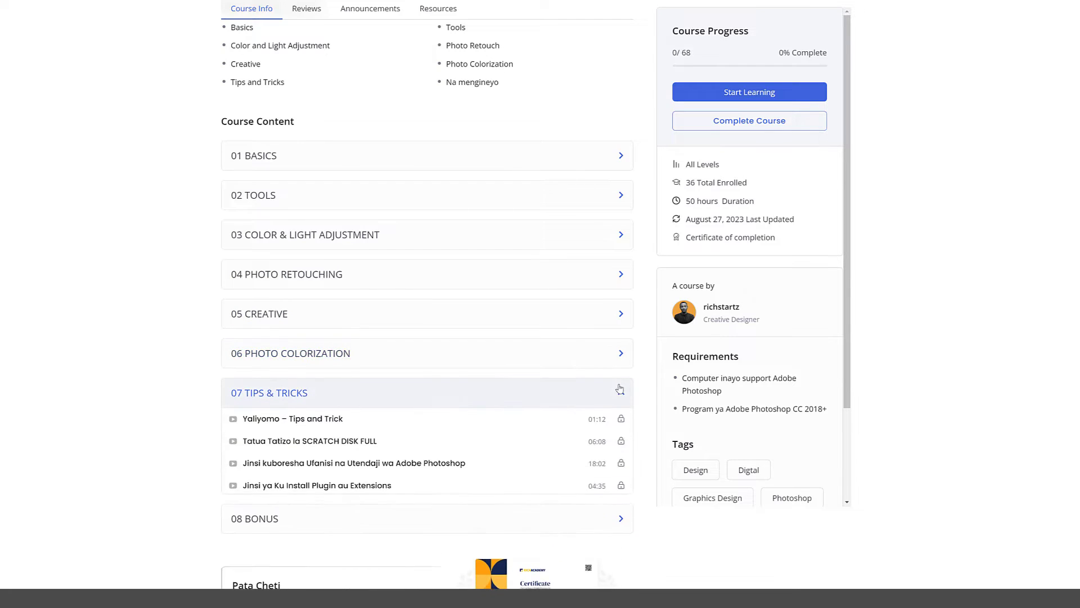
{"action": "left_click", "coordinate": [620, 388]}
{"action": "left_click", "coordinate": [617, 438]}
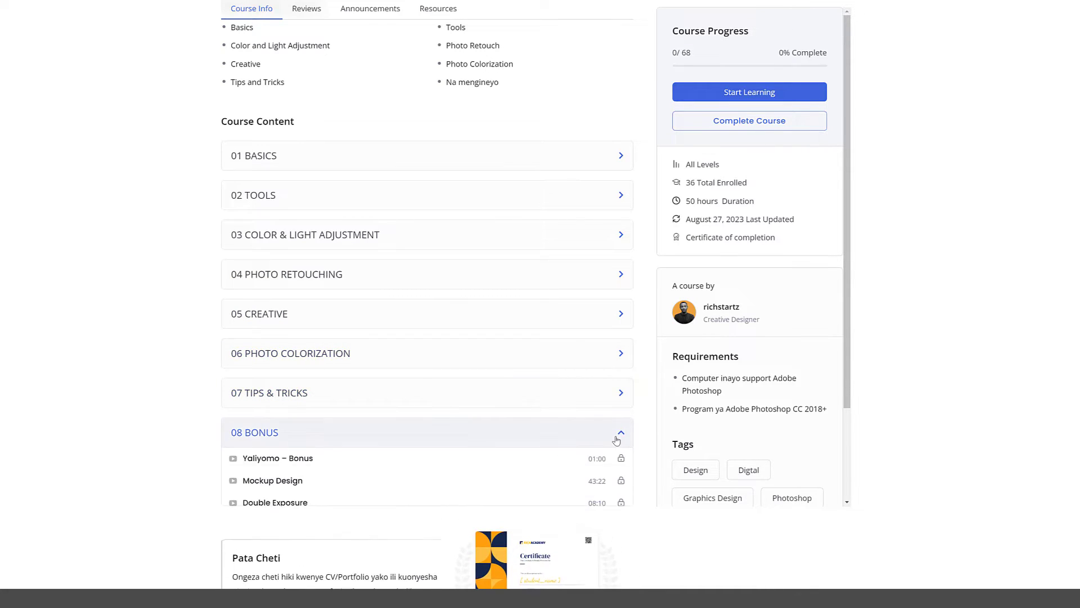
{"action": "left_click", "coordinate": [618, 437]}
Review the Photo Colorization and Creative lesson lists, collapse them and return to the start of the course page
{"action": "left_click", "coordinate": [620, 354]}
{"action": "left_click", "coordinate": [625, 356]}
{"action": "left_click", "coordinate": [621, 313]}
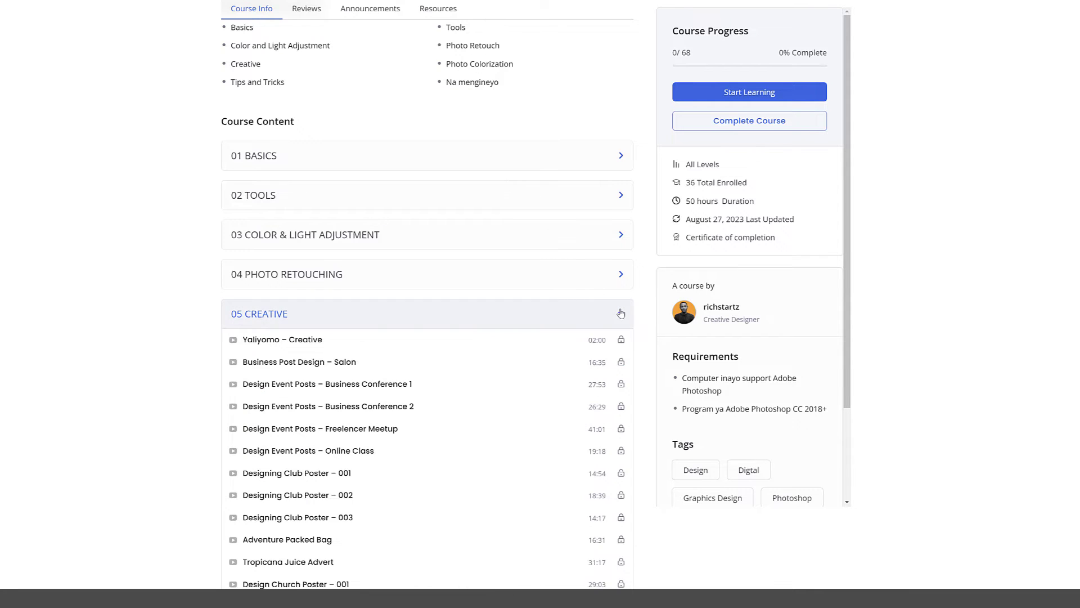
{"action": "left_click", "coordinate": [621, 314]}
{"action": "scroll", "coordinate": [621, 311], "scroll_direction": "down", "scroll_amount": 3}
{"action": "scroll", "coordinate": [620, 311], "scroll_direction": "up", "scroll_amount": 3}
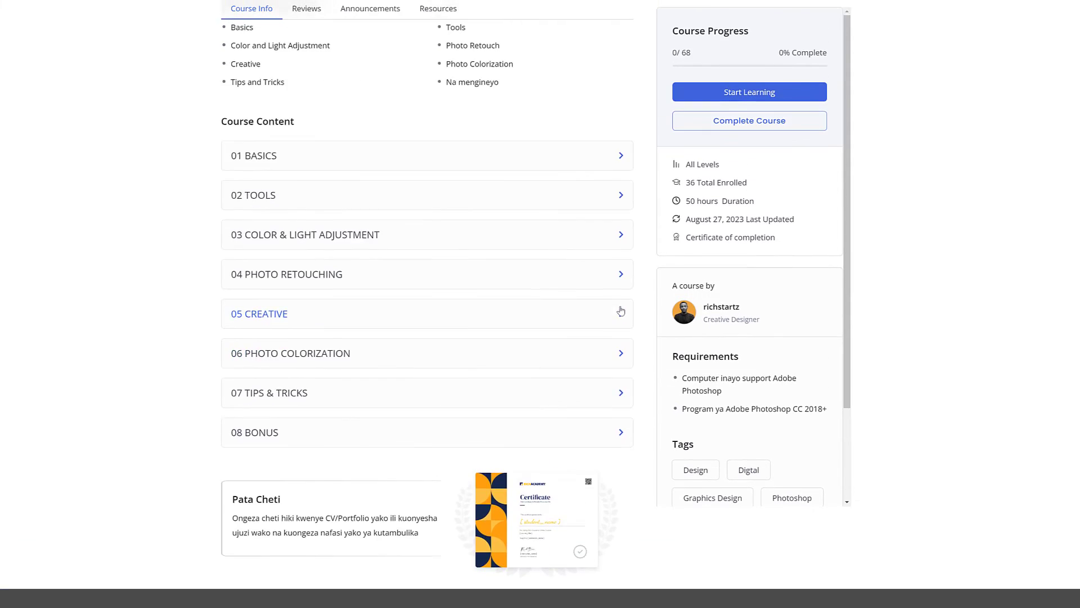
{"action": "scroll", "coordinate": [620, 311], "scroll_direction": "up", "scroll_amount": 6}
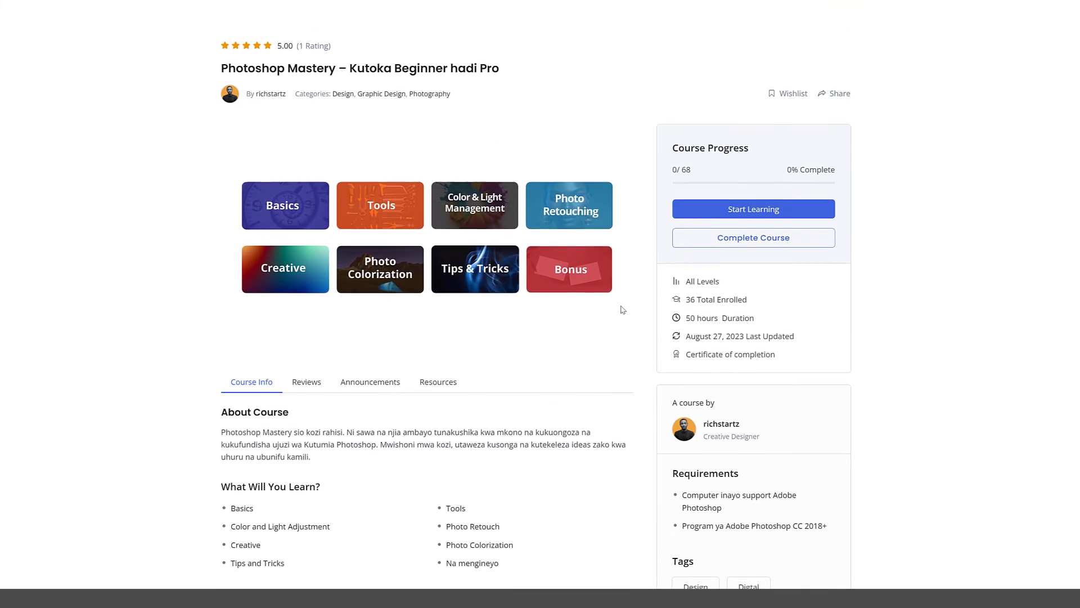